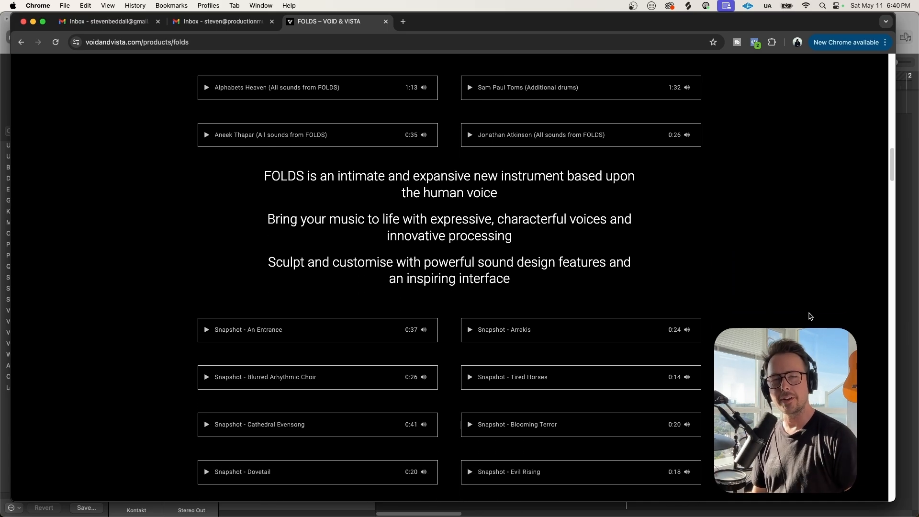
Scroll the FOLDS product page in Chrome before returning to Kontakt in Logic Pro
scroll(813, 316, up, 15)
scroll(817, 318, down, 8)
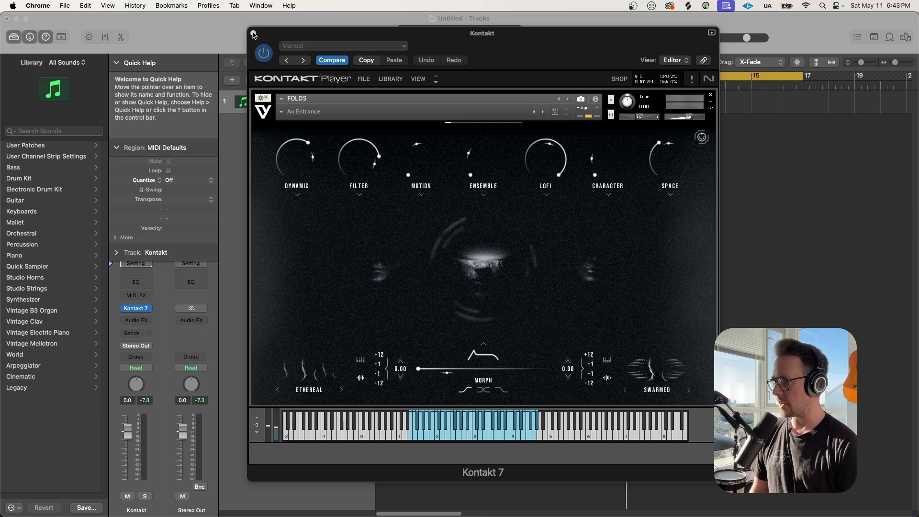
Close FOLDS and add a Software Instrument track with Devastator Breakout Pro's Signal & Signatures Loops
click(254, 34)
click(231, 81)
key(Return)
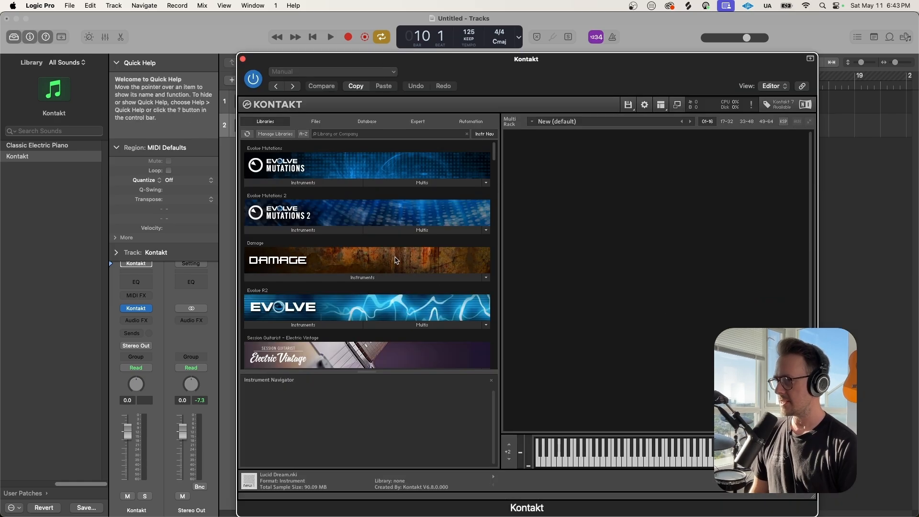
scroll(381, 287, down, 10)
click(329, 200)
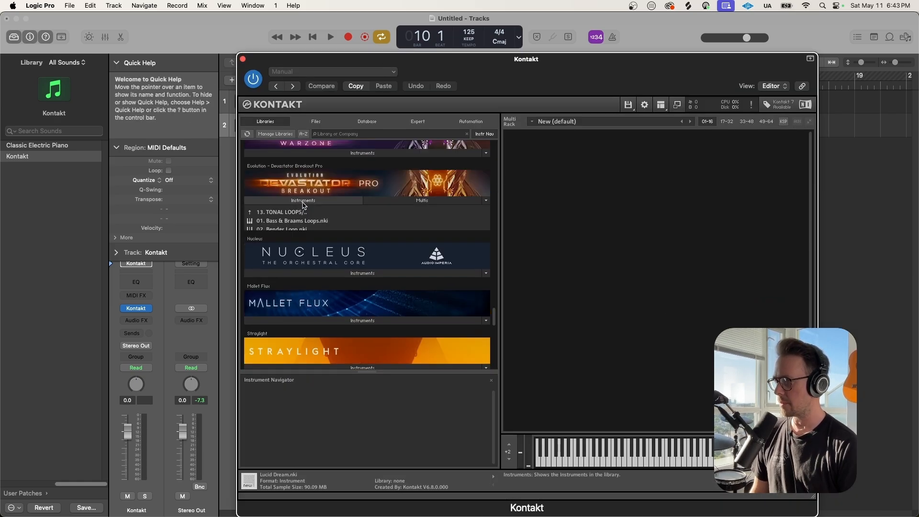
double_click(306, 238)
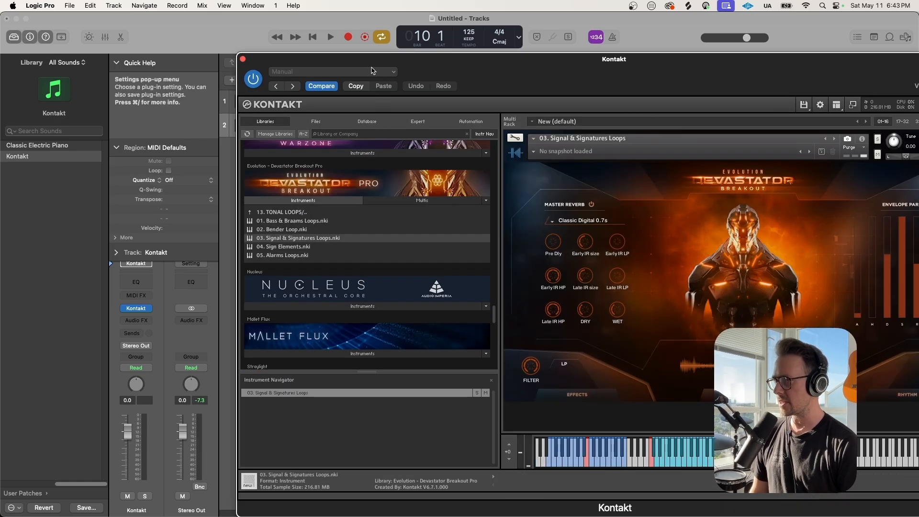
drag(370, 58, 252, 14)
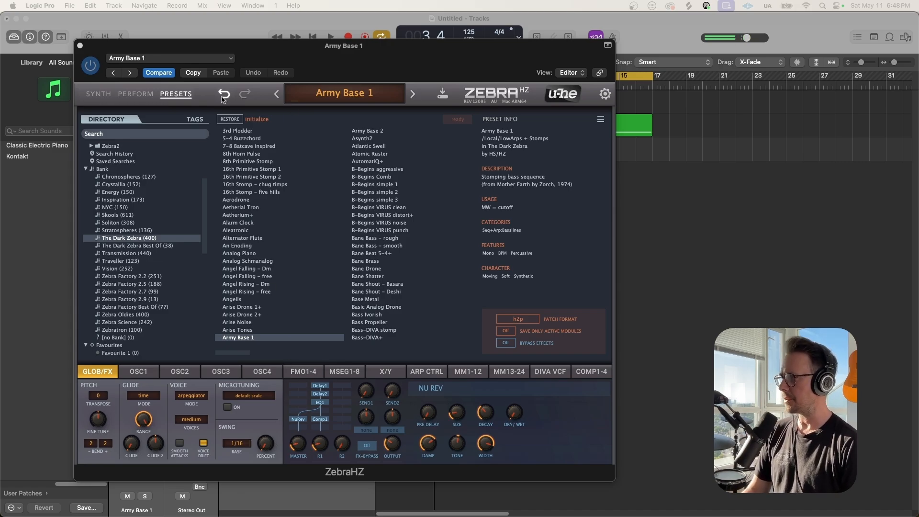
Record a four-bar Army Base 1 part and repeat it three times out to bar 17
click(80, 46)
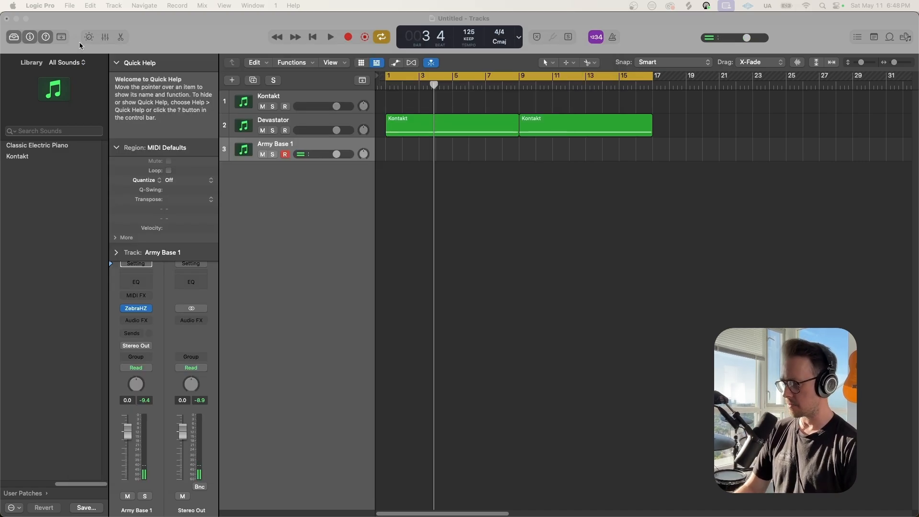
key(r)
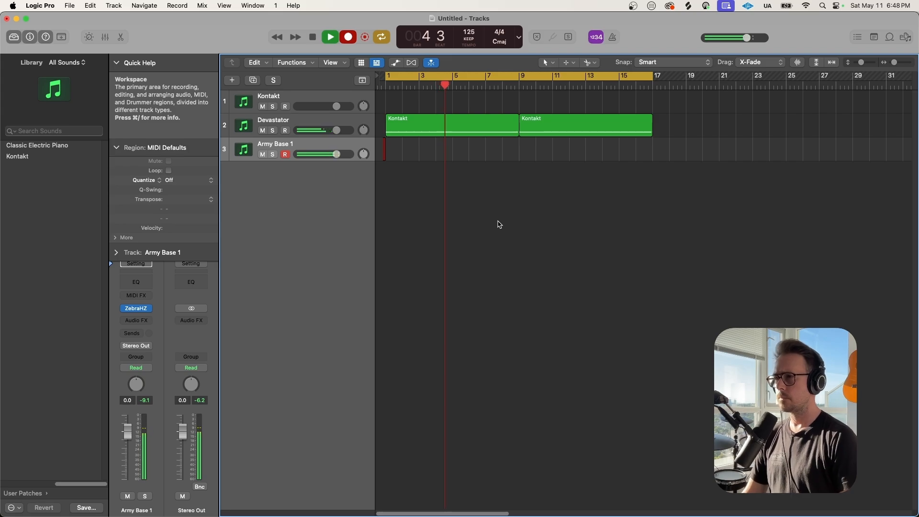
key(space)
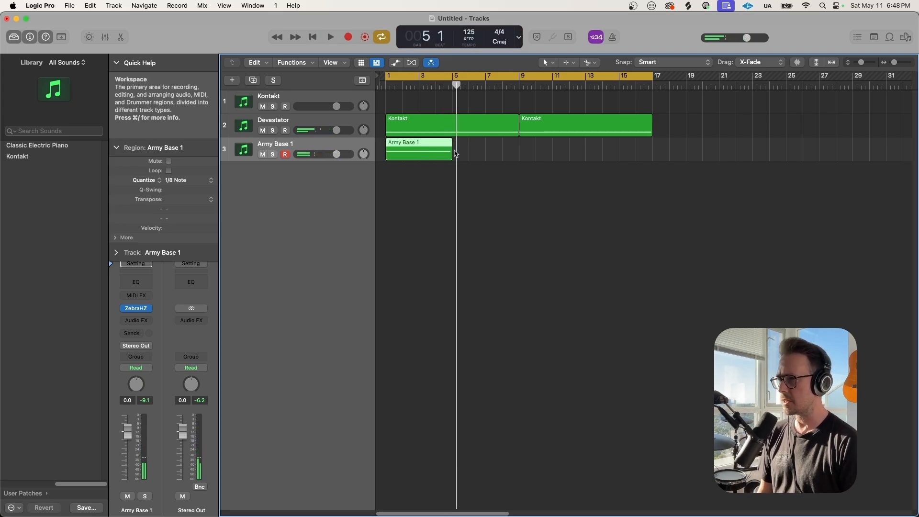
key(super+r)
key(super+r)
key(super+r)
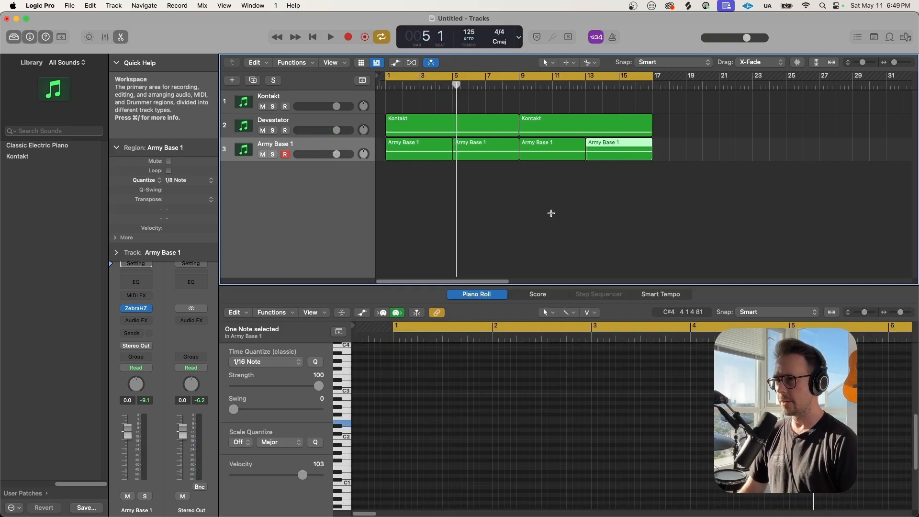
scroll(630, 189, down, 2)
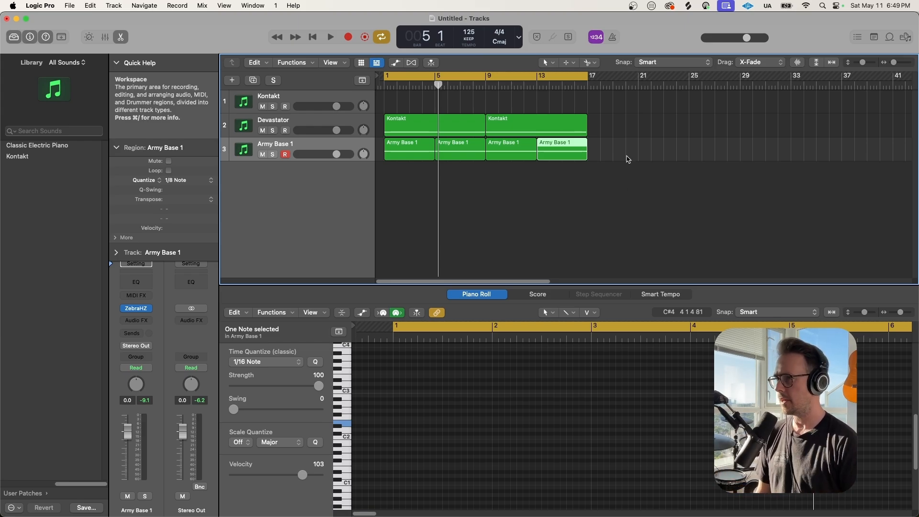
click(328, 148)
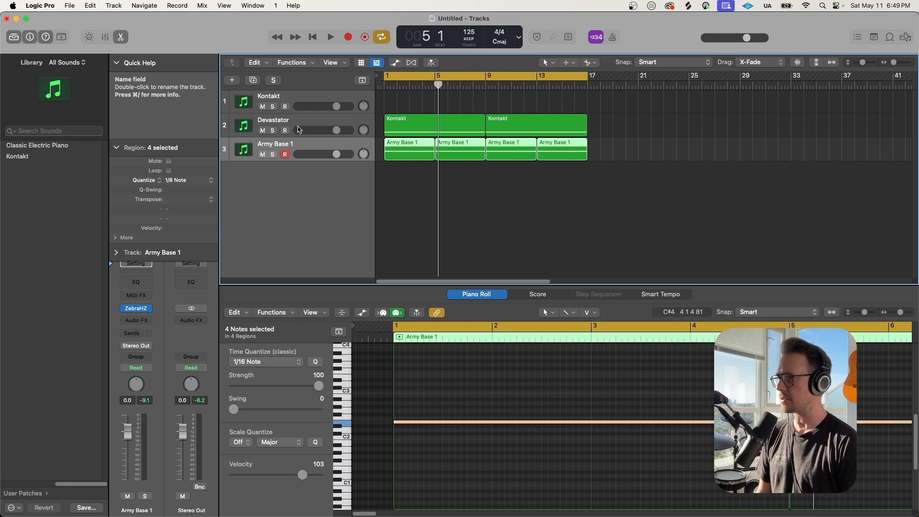
click(232, 81)
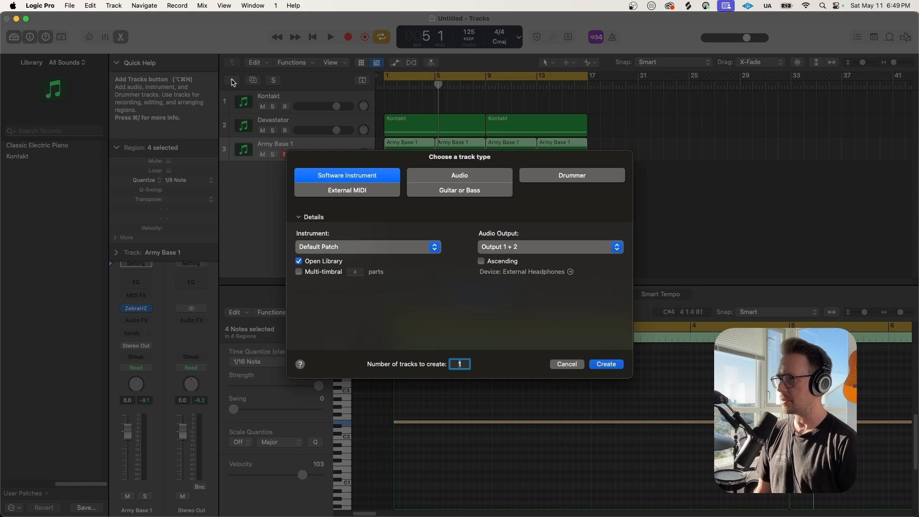
Create a Software Instrument track with Warzone's Classic Pulse 1 and record its pulse part
key(Return)
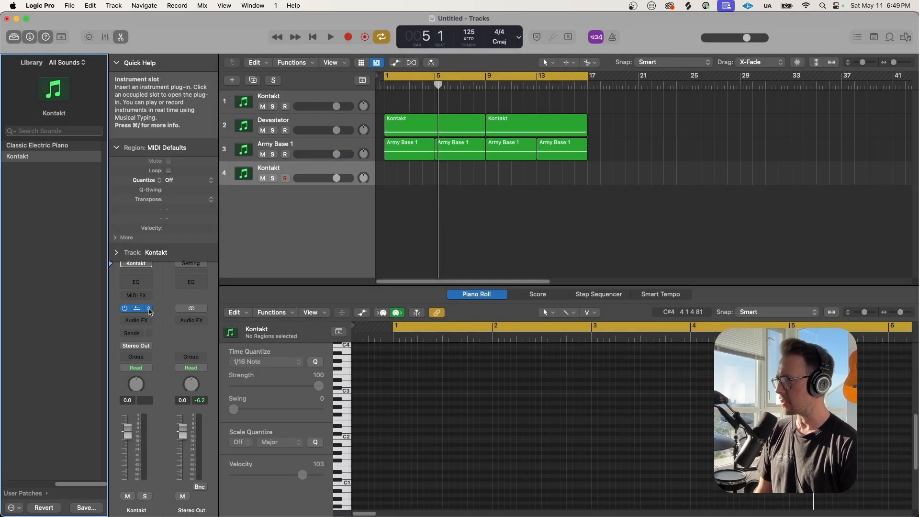
click(148, 309)
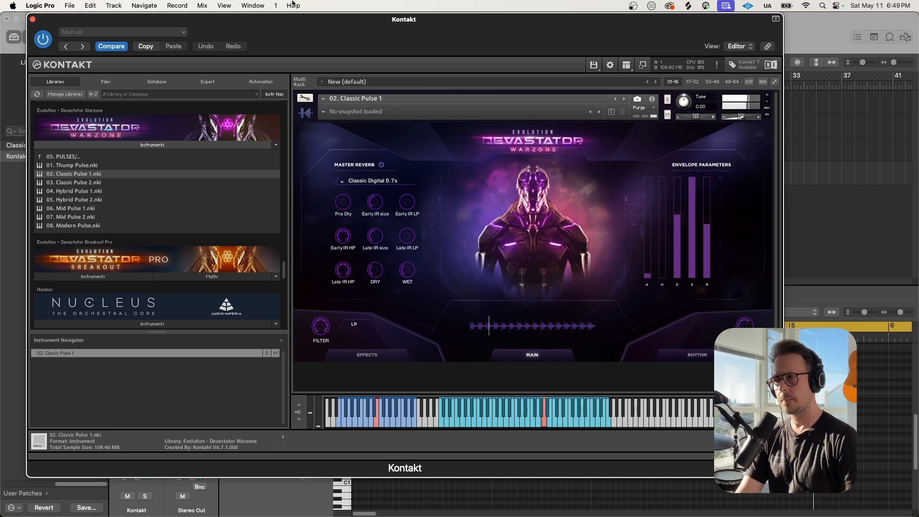
click(33, 19)
key(space)
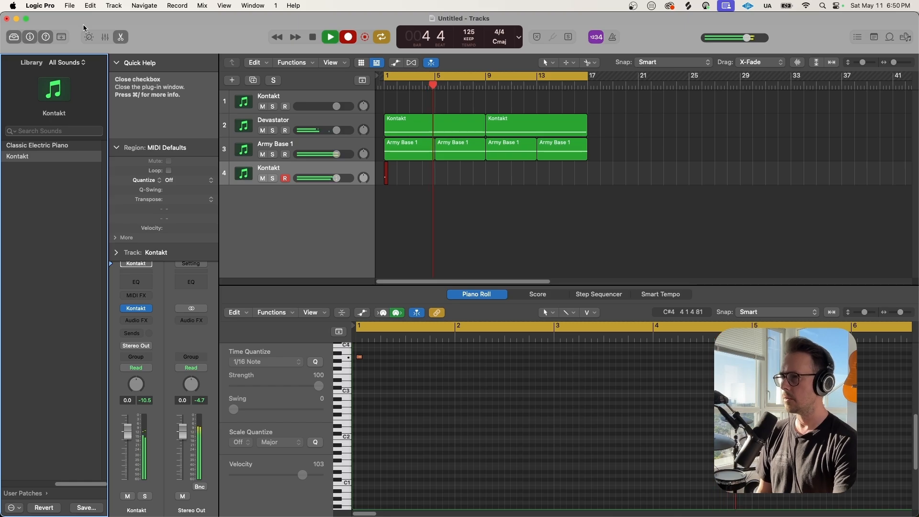
key(space)
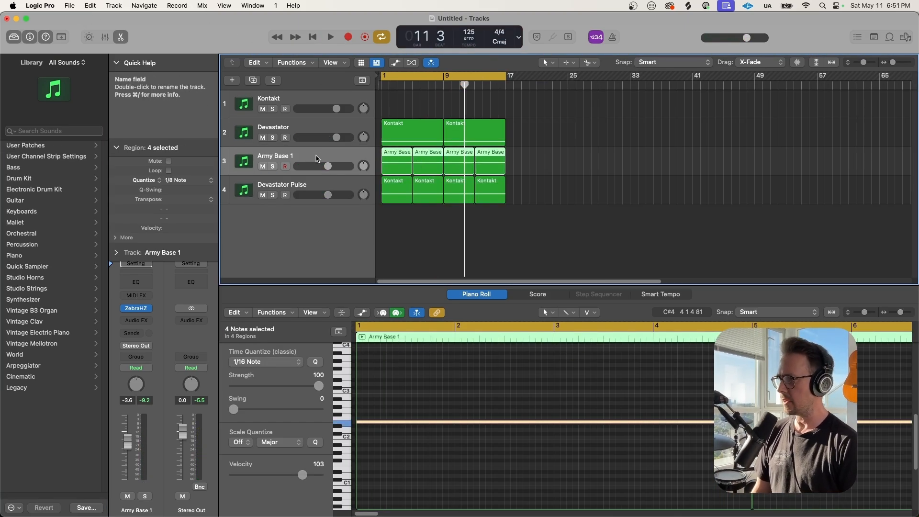
Duplicate the ZebraHZ track, switch it to the Alternator Flute preset, and record a flute region
key(super+d)
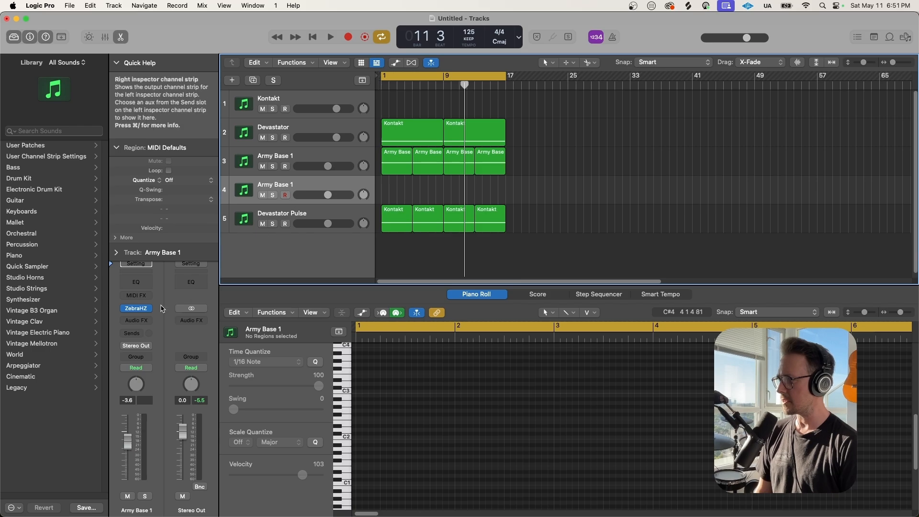
click(137, 309)
drag(431, 135, 300, 62)
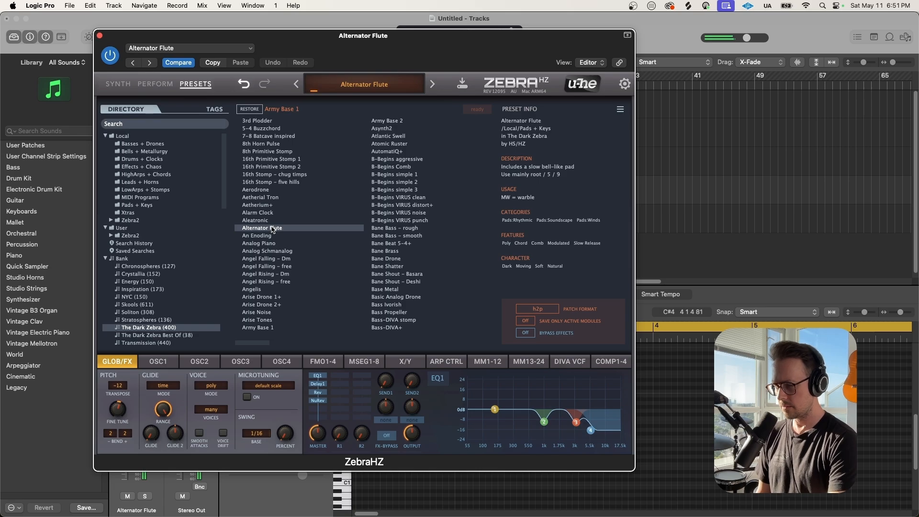
click(99, 36)
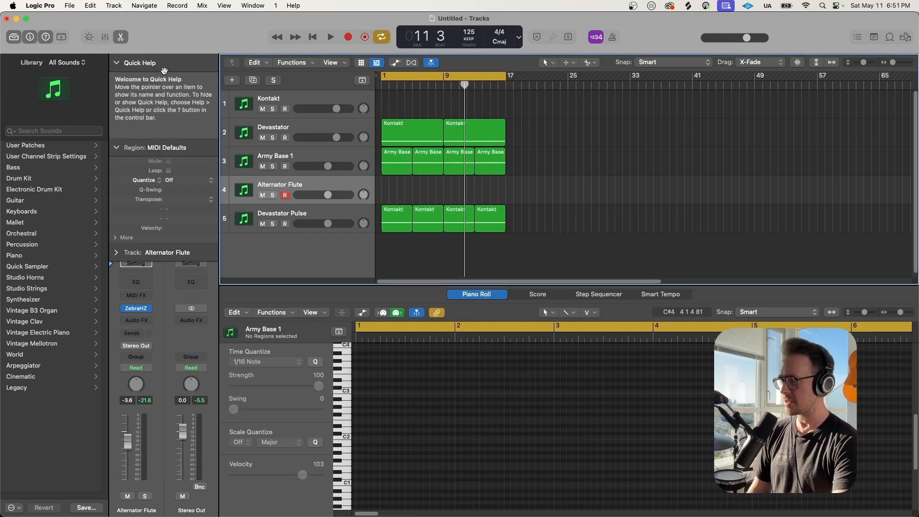
key(r)
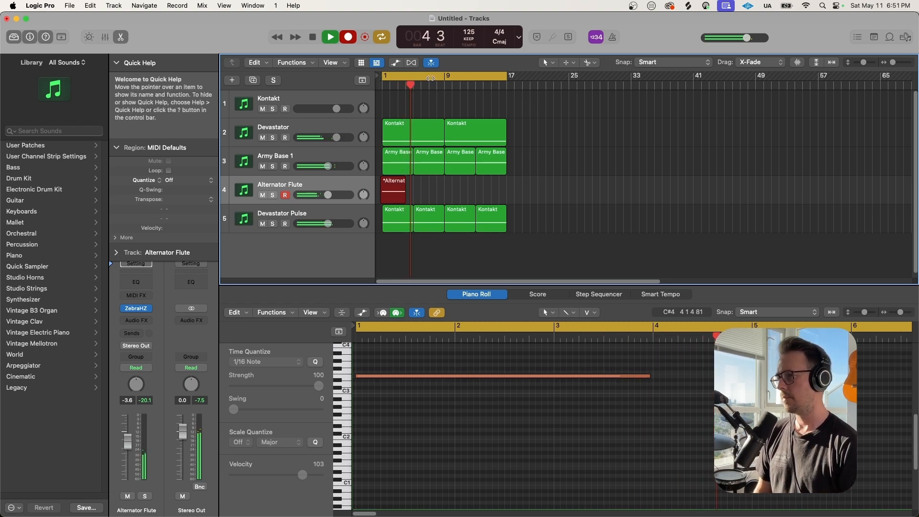
key(space)
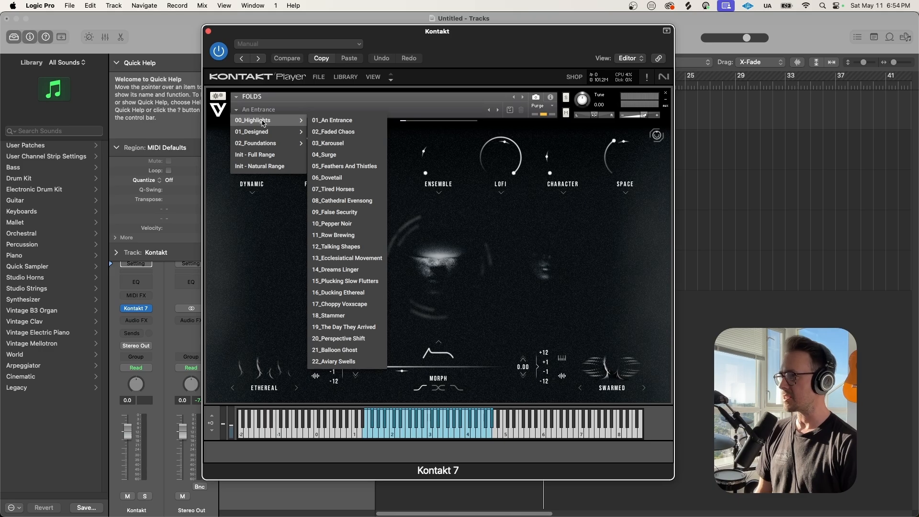
Load the FOLDS preset 01_Designed > 06_Keys > Afterlife in Kontakt
mouse_move(264, 133)
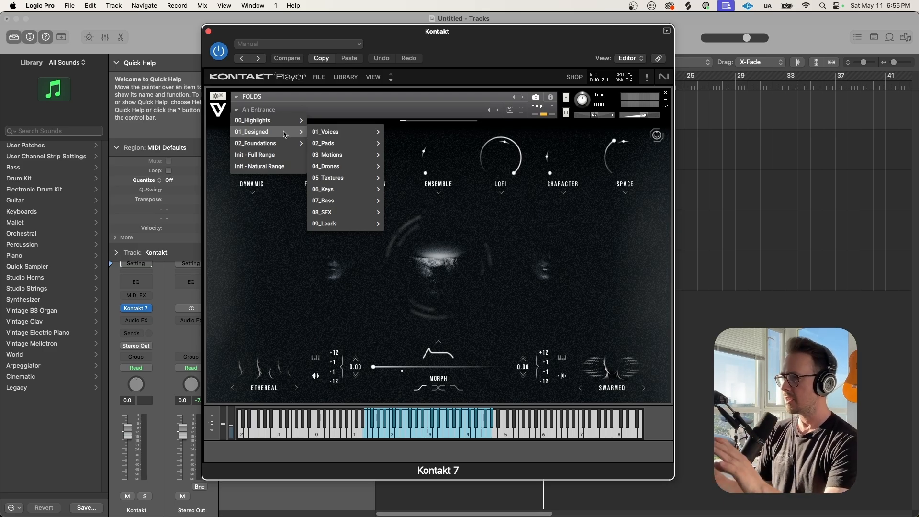
mouse_move(344, 190)
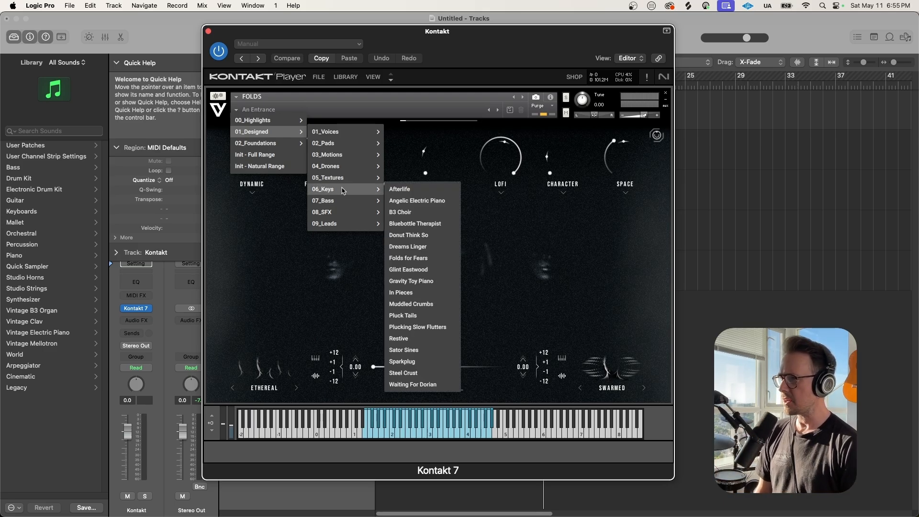
click(405, 191)
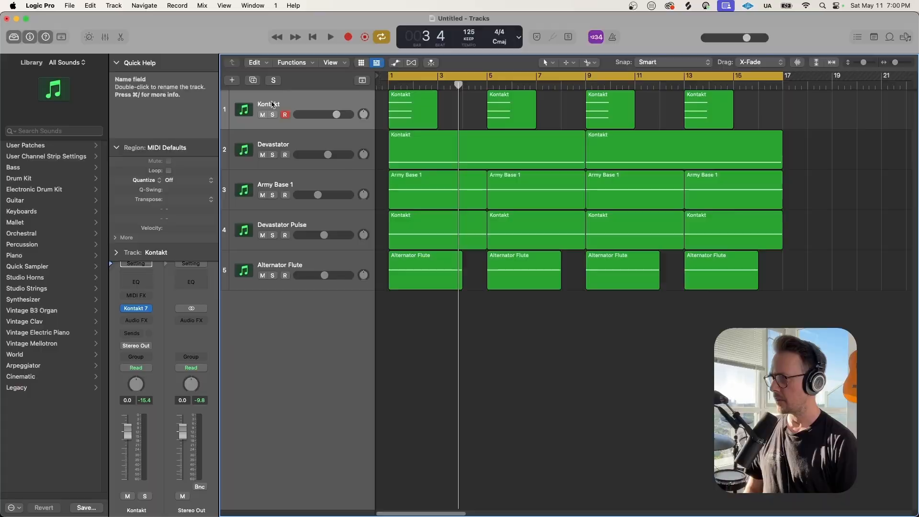
Rename the first track to 'Afterlife'
double_click(272, 103)
text(After)
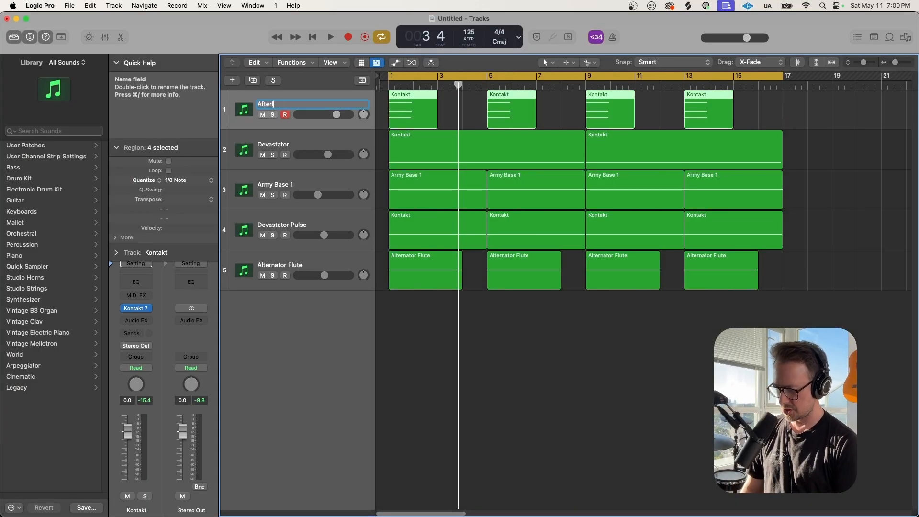
text(life)
key(Return)
Duplicate the track, load the Dusty Voicescape preset, and set Character modulation to 49%
key(super+d)
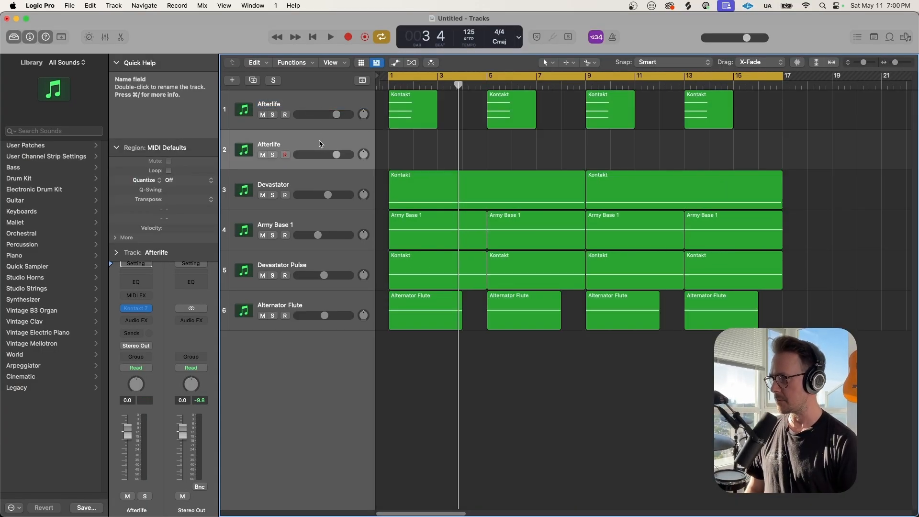
click(137, 308)
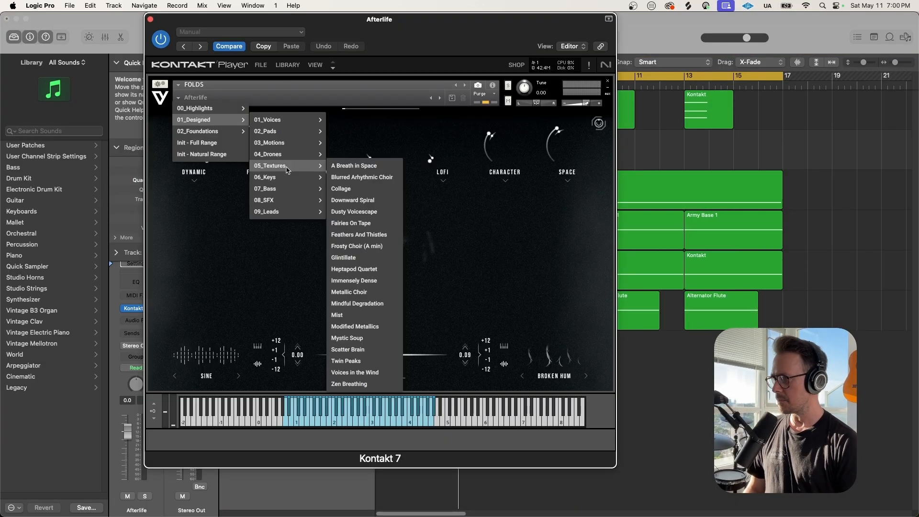
click(348, 214)
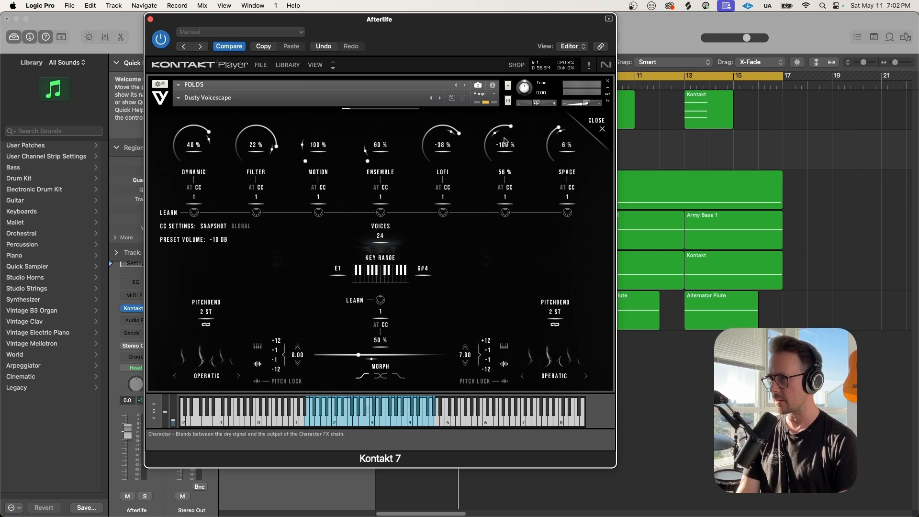
drag(505, 135, 504, 153)
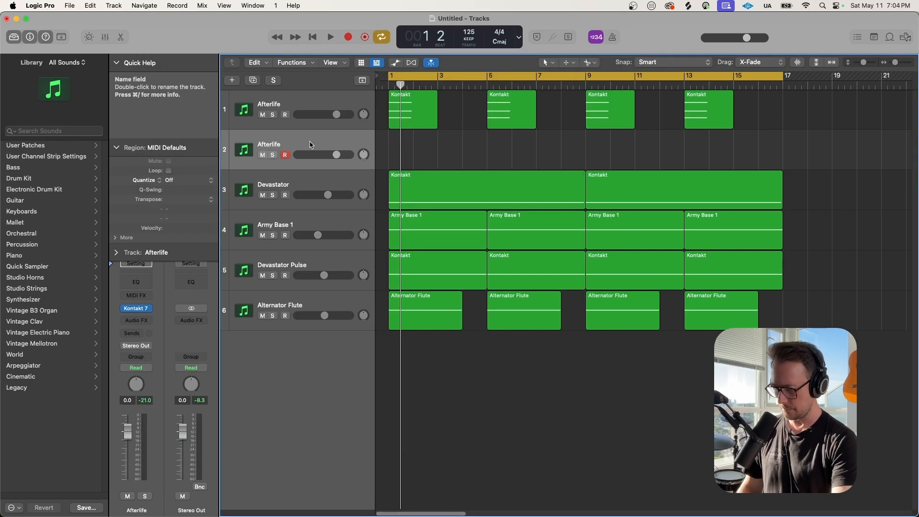
Record an Afterlife part on track 2 and rename the track 'Dusty Voicescape'
key(r)
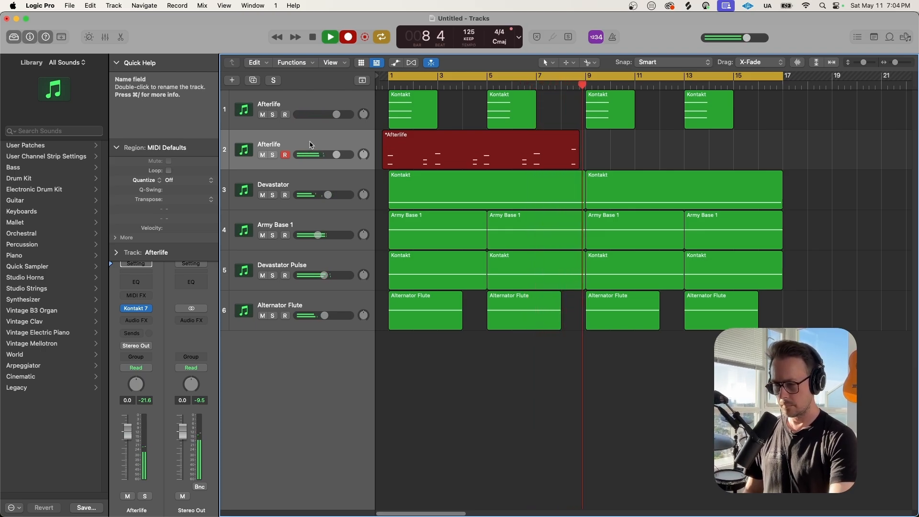
key(space)
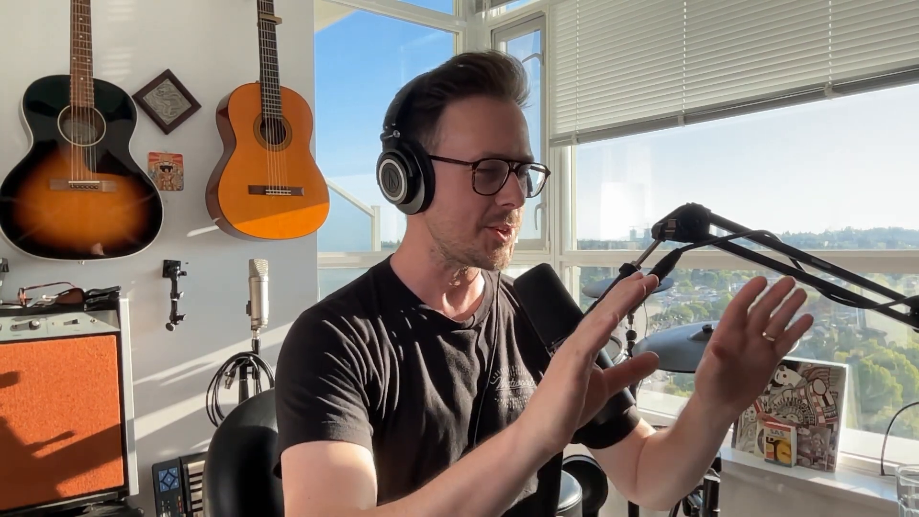
text(Voicescape)
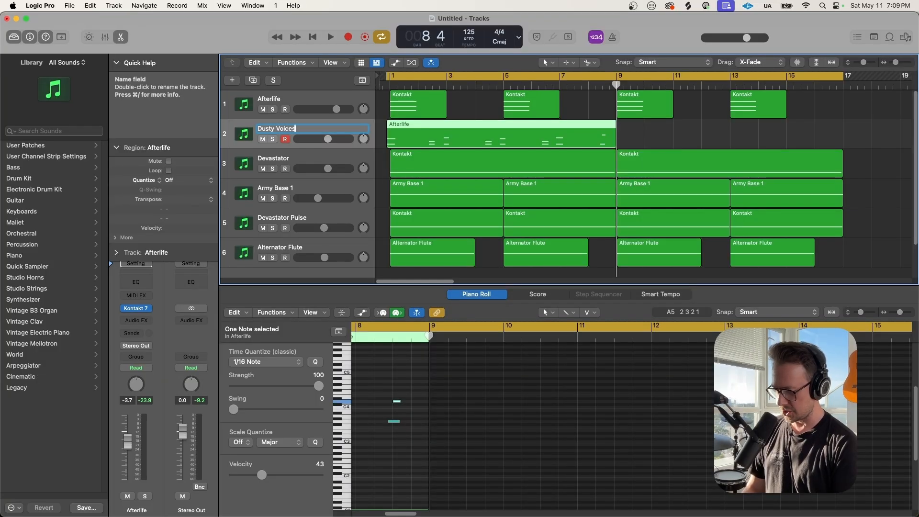
key(Return)
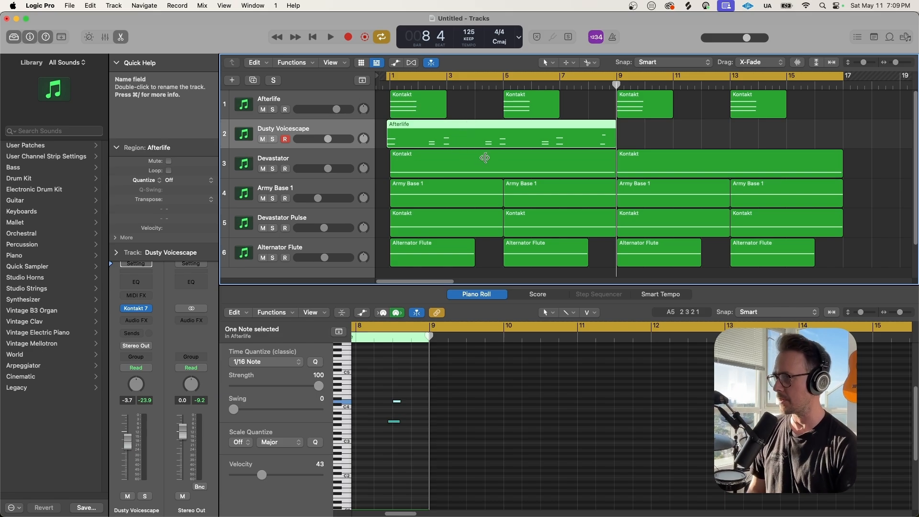
Copy the recorded region to bar 9 and duplicate the Dusty Voicescape track
key(super+Left)
drag(483, 143, 688, 145)
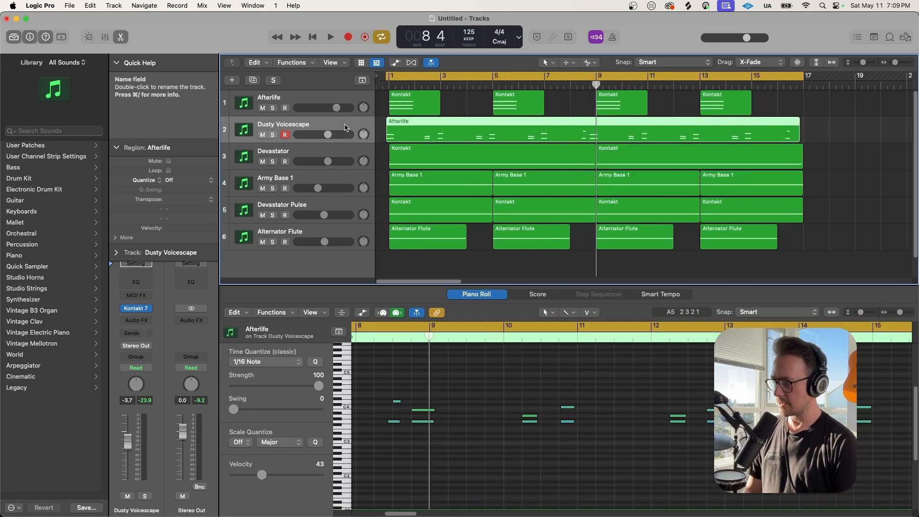
key(super+d)
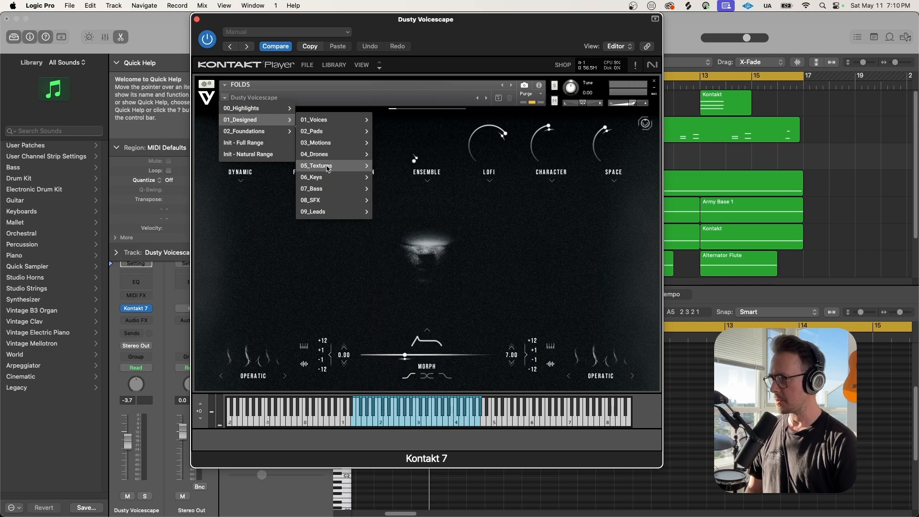
Load the FOLDS In Pieces preset (01_Designed > 06_Keys) and drag Character down toward 56%
mouse_move(327, 178)
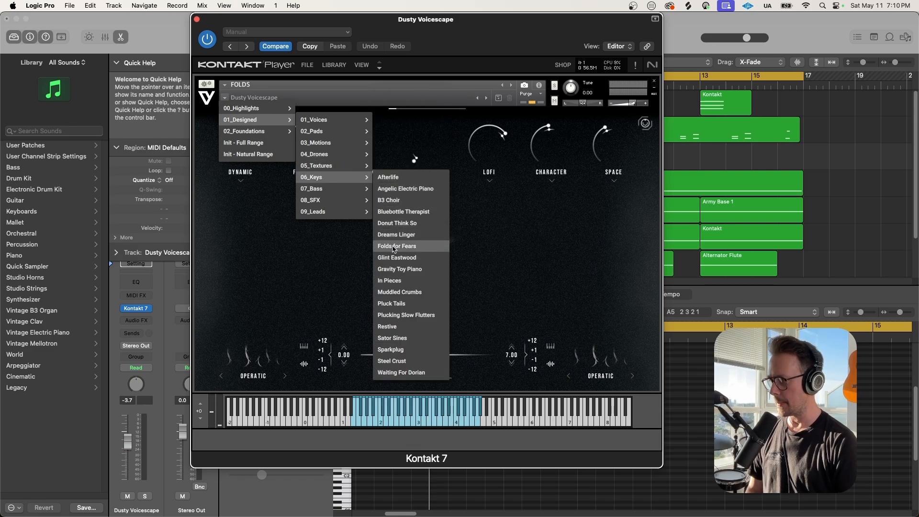
click(392, 282)
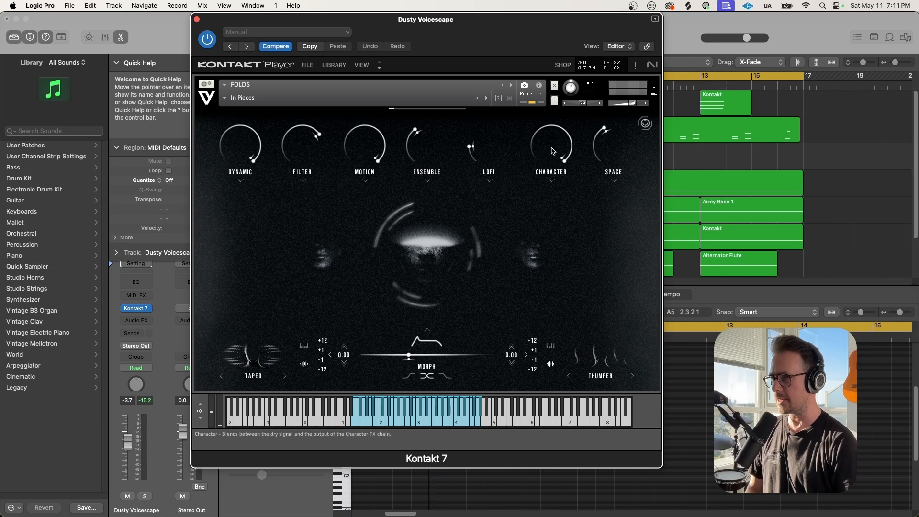
drag(552, 147, 550, 201)
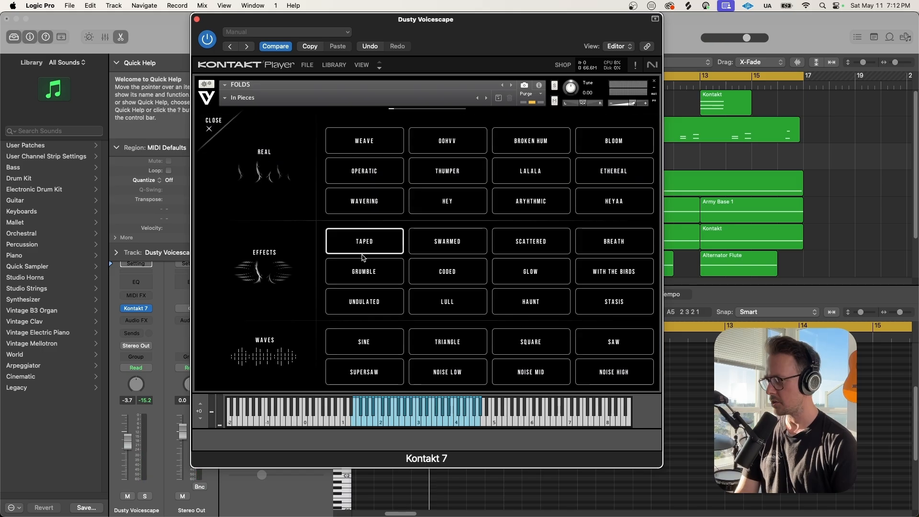
Switch the In Pieces layer sources to HAUNT and then CODED in the source browser
click(601, 357)
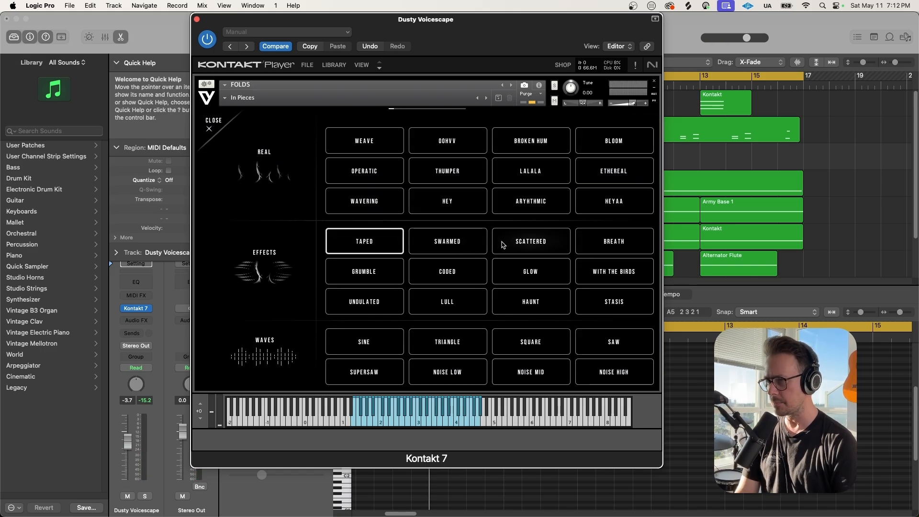
click(527, 306)
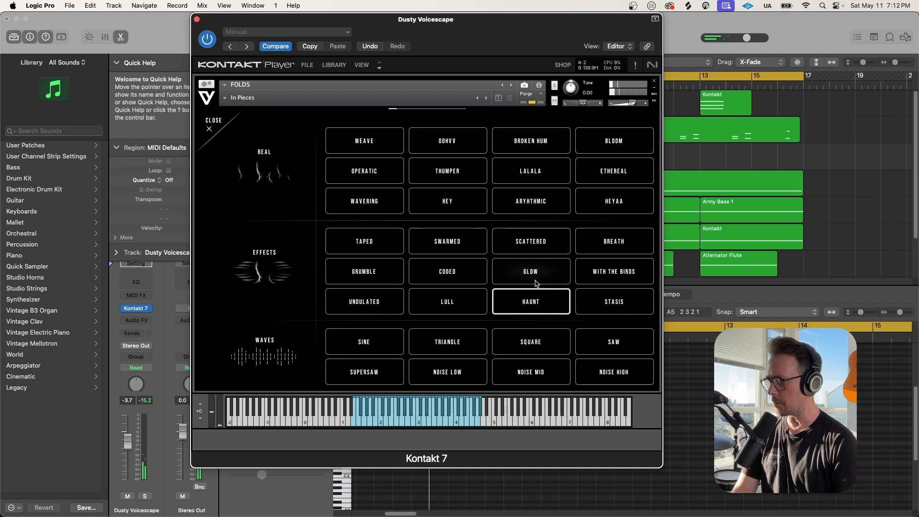
click(458, 272)
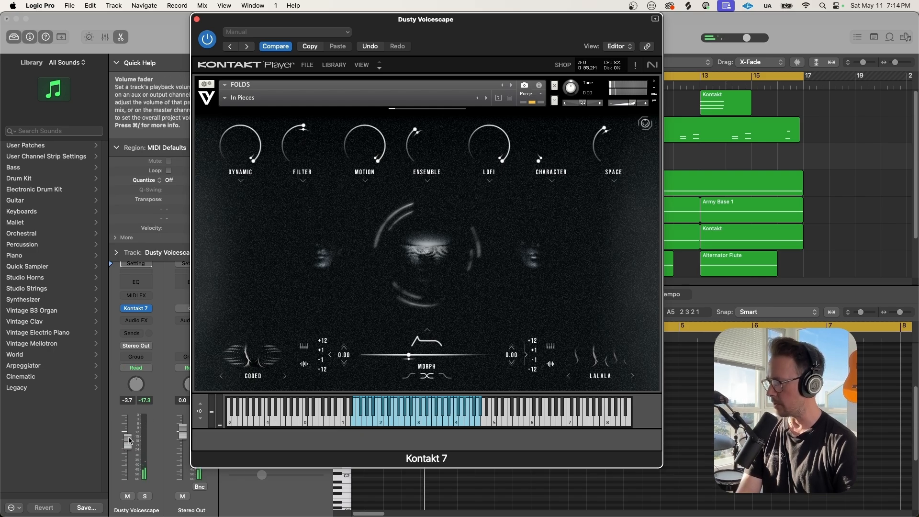
Lower the channel fader slightly, close Kontakt, and start renaming track 3
click(126, 454)
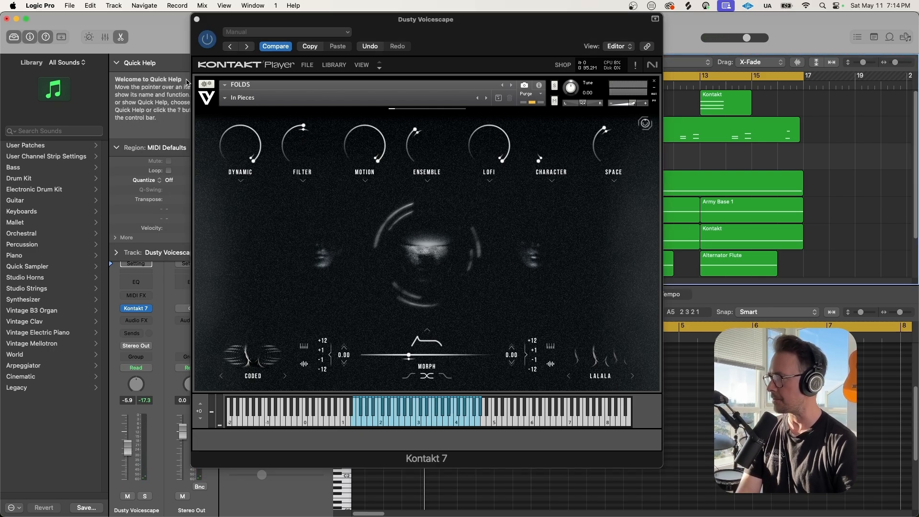
click(196, 19)
click(463, 136)
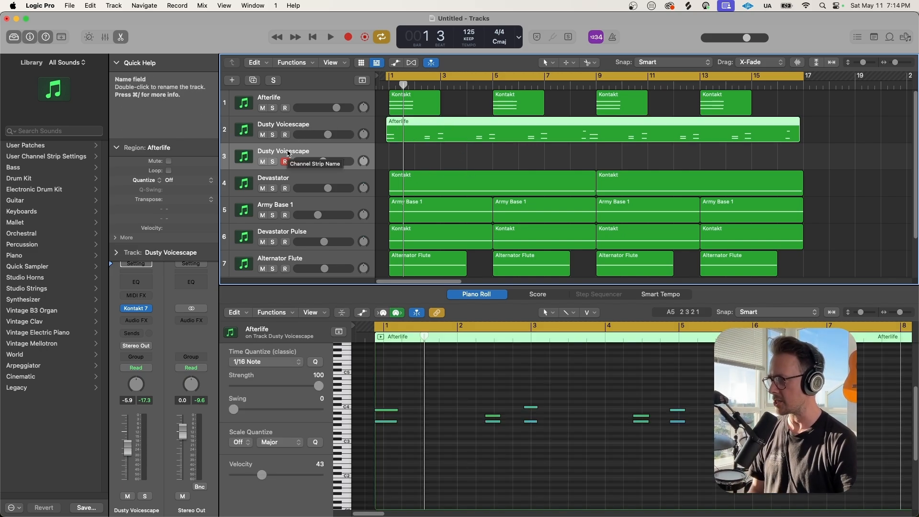
double_click(271, 152)
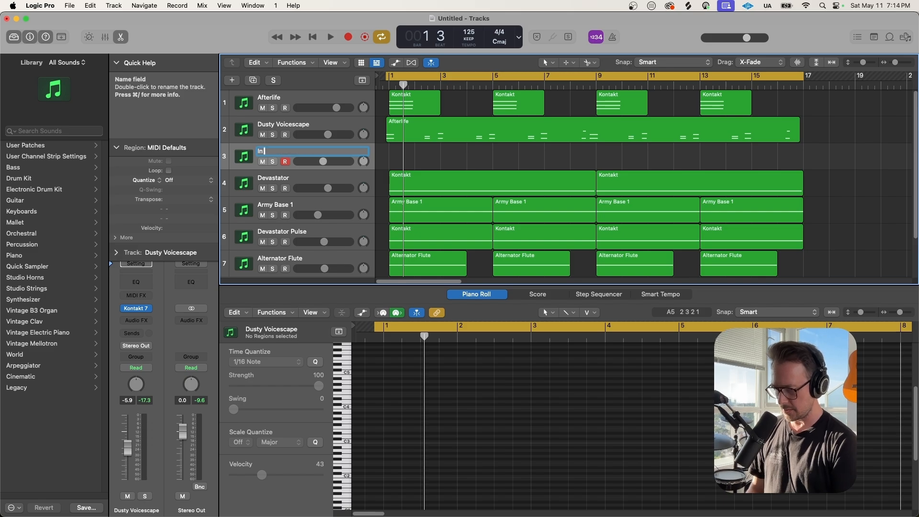
Name track 3 'In Pieces' and record a part on it
text(In Pieces)
key(Return)
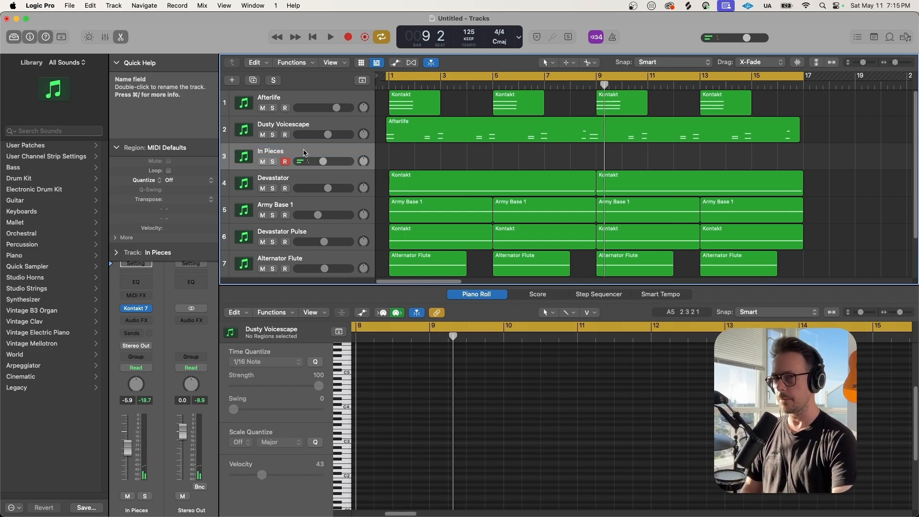
key(r)
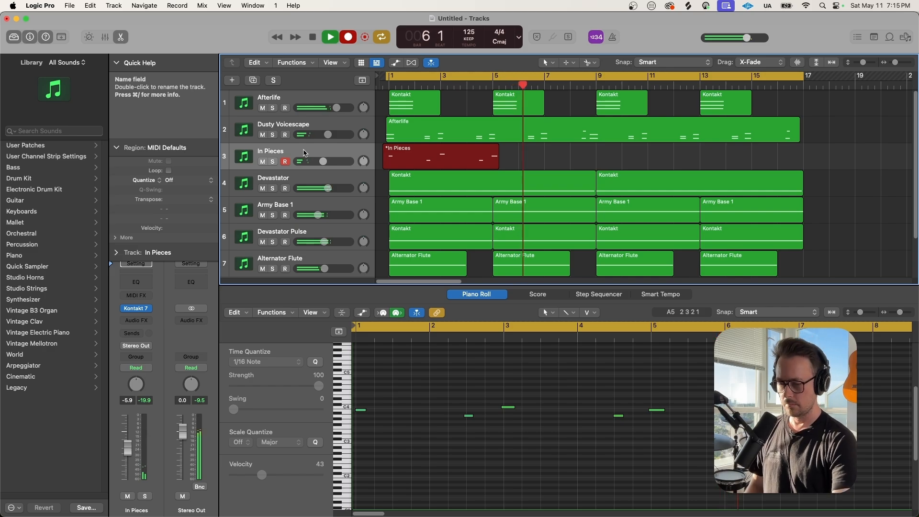
key(space)
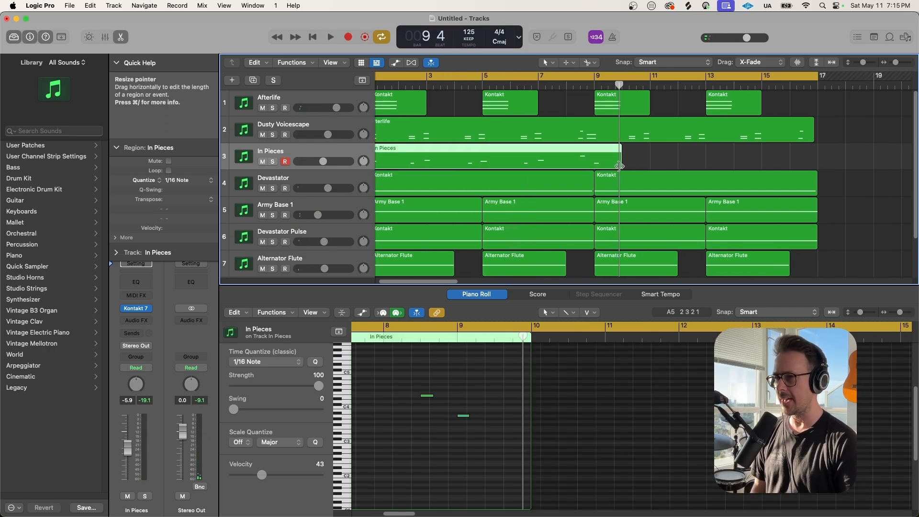
Trim the new In Pieces region so it ends at bar 9
drag(615, 168, 590, 173)
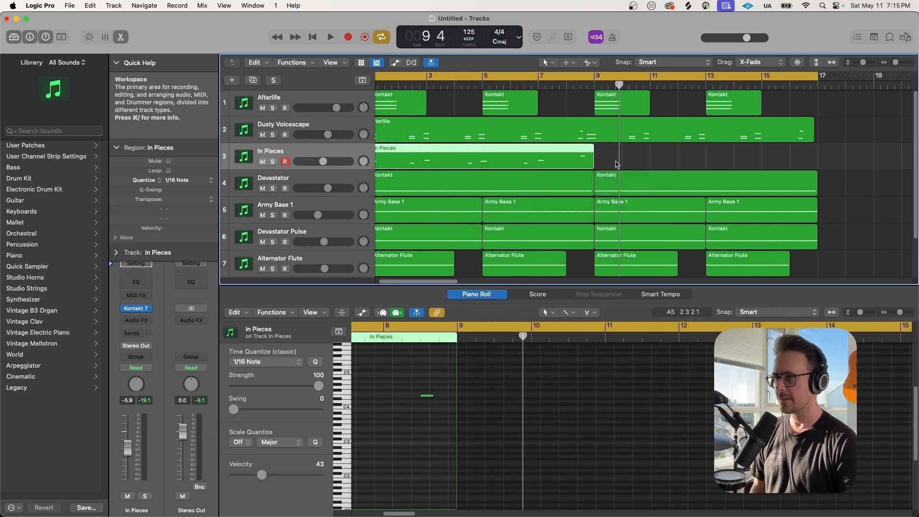
key(super+Right)
key(super+Right)
key(super+Left)
key(super+Left)
key(super+Left)
key(super+Up)
scroll(622, 163, left, 1)
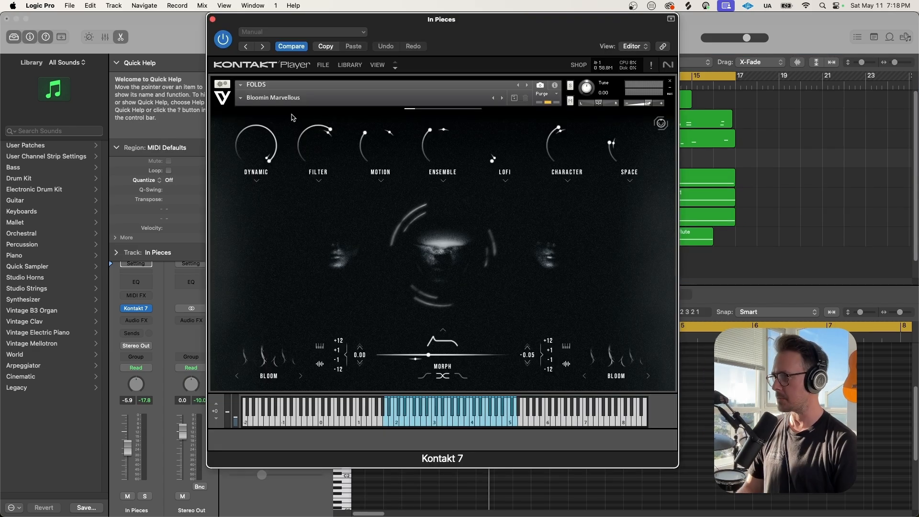
Browse the FOLDS snapshot list under 01_Designed > 01_Voices without loading one, then close Kontakt
click(242, 99)
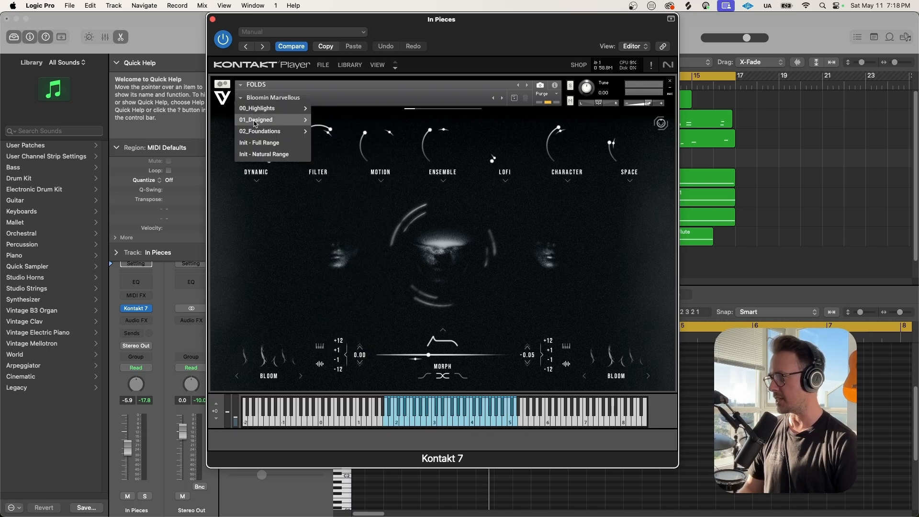
mouse_move(254, 122)
mouse_move(338, 122)
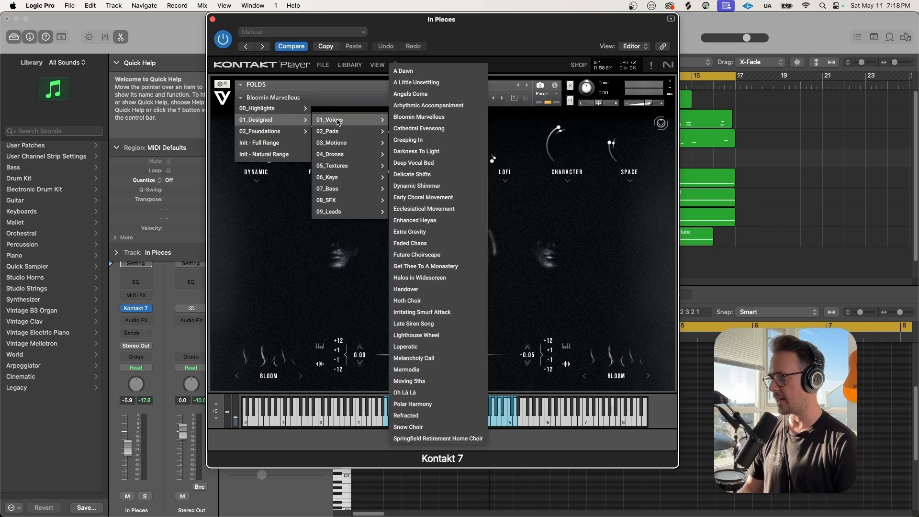
click(218, 123)
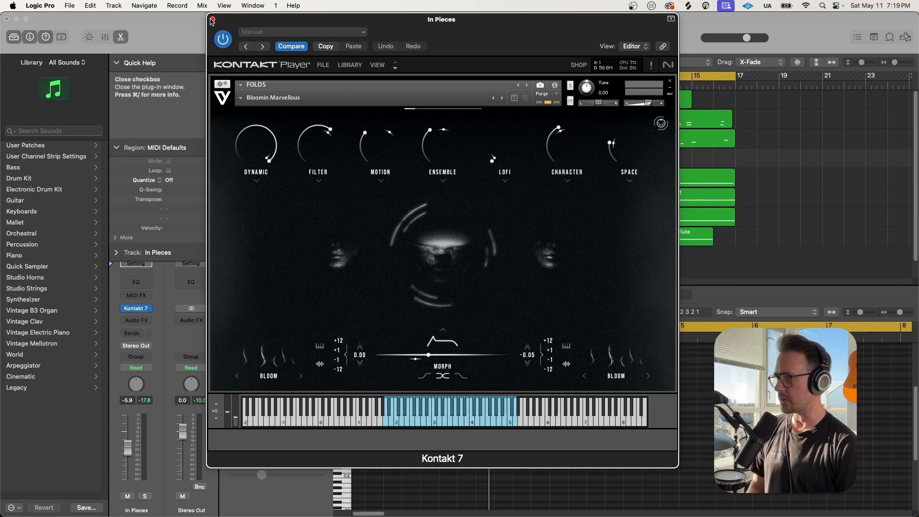
click(212, 19)
Delete the empty soloed track 4 and move the project start before bar 1, playhead at bar -1
click(302, 158)
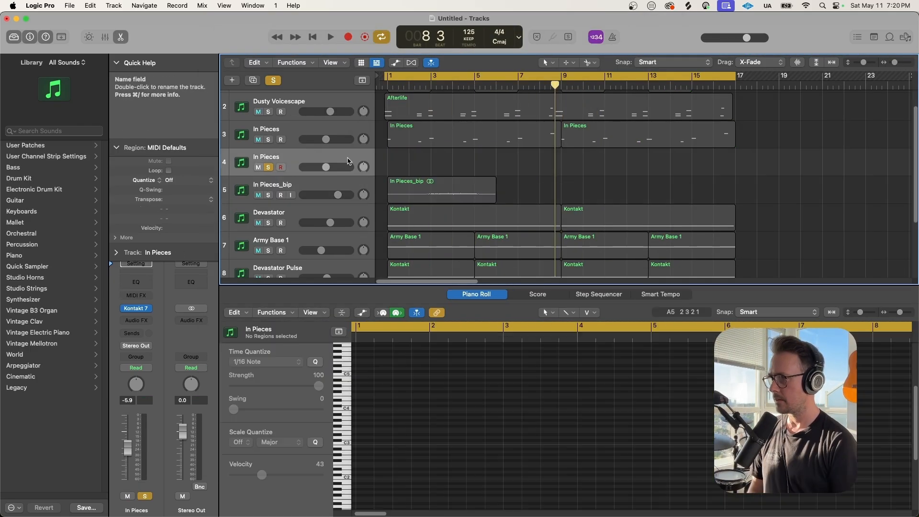
key(BackSpace)
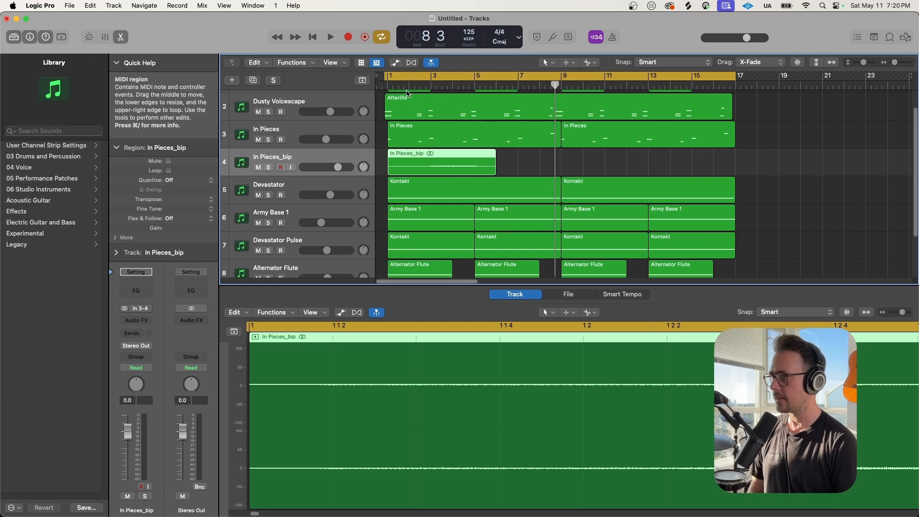
drag(386, 76, 325, 76)
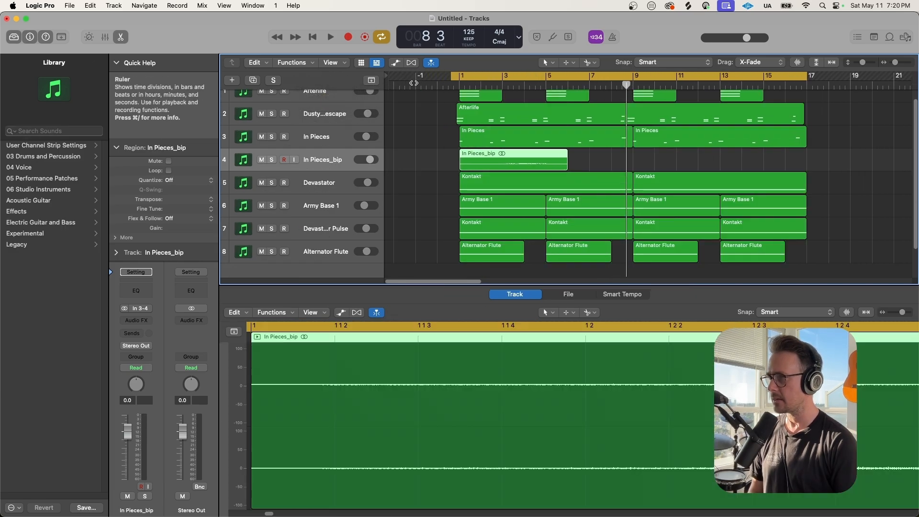
click(414, 83)
Move the In Pieces_bip region to start before bar 1, add a fade-in, and play it back
scroll(458, 121, up, 2)
scroll(507, 143, up, 5)
drag(539, 174, 474, 175)
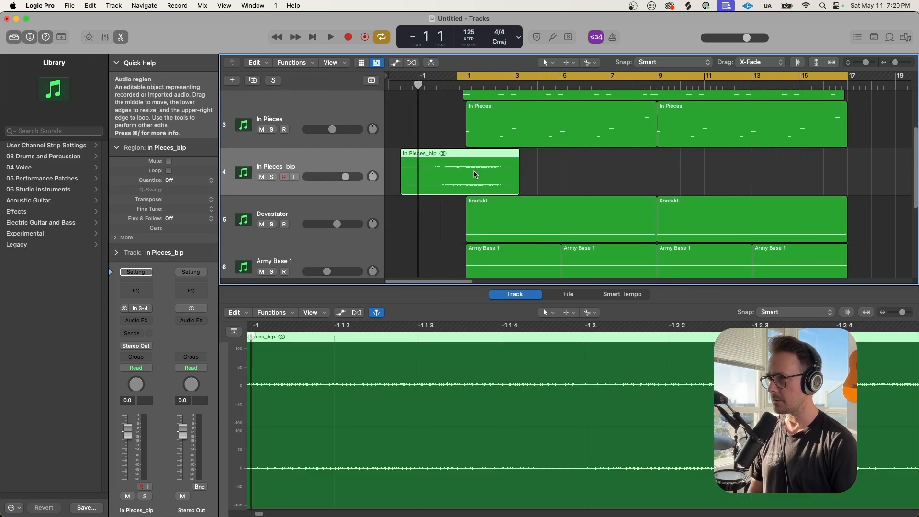
scroll(475, 175, up, 4)
scroll(486, 178, right, 2)
scroll(486, 179, left, 1)
drag(437, 154, 473, 155)
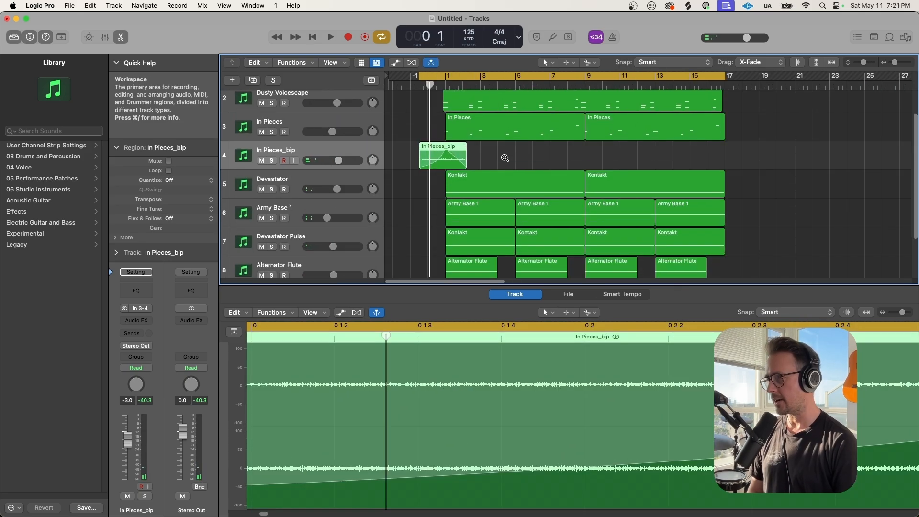
scroll(504, 158, up, 2)
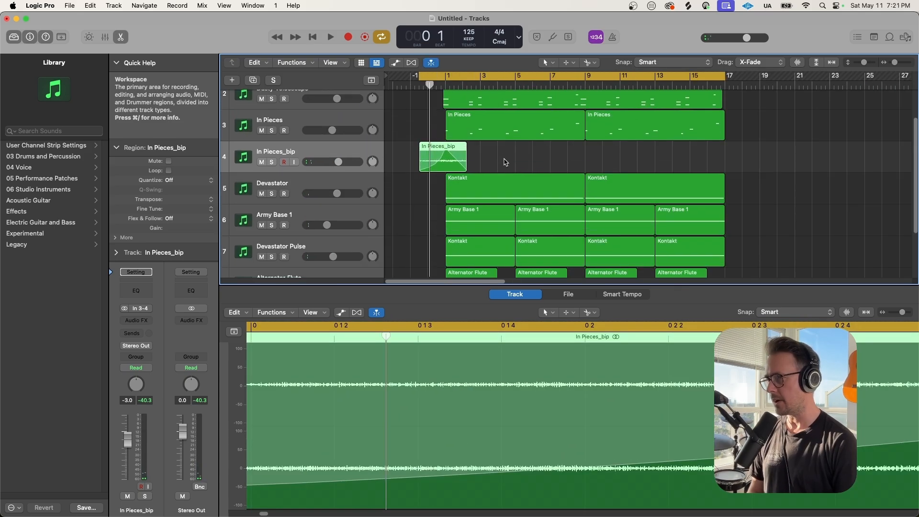
key(space)
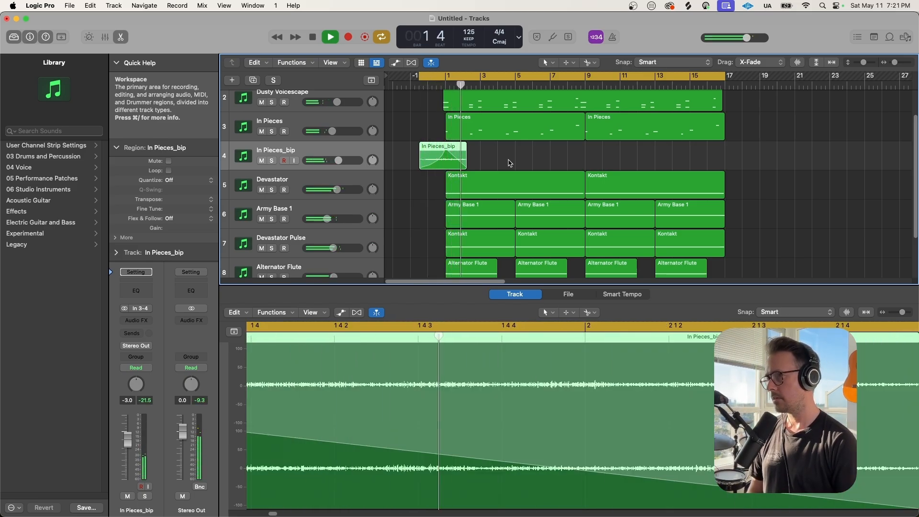
key(space)
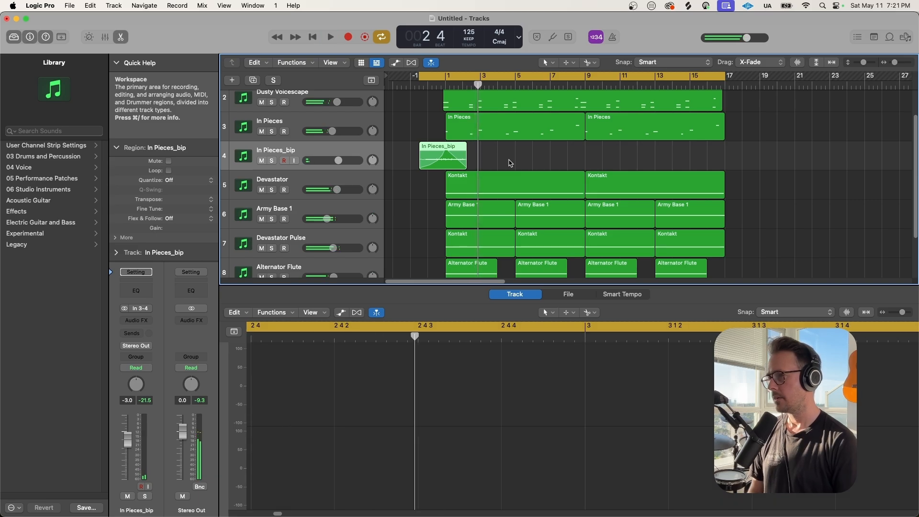
Rename track 4 from In Pieces_bip to 'Swell'
scroll(508, 163, down, 2)
double_click(325, 152)
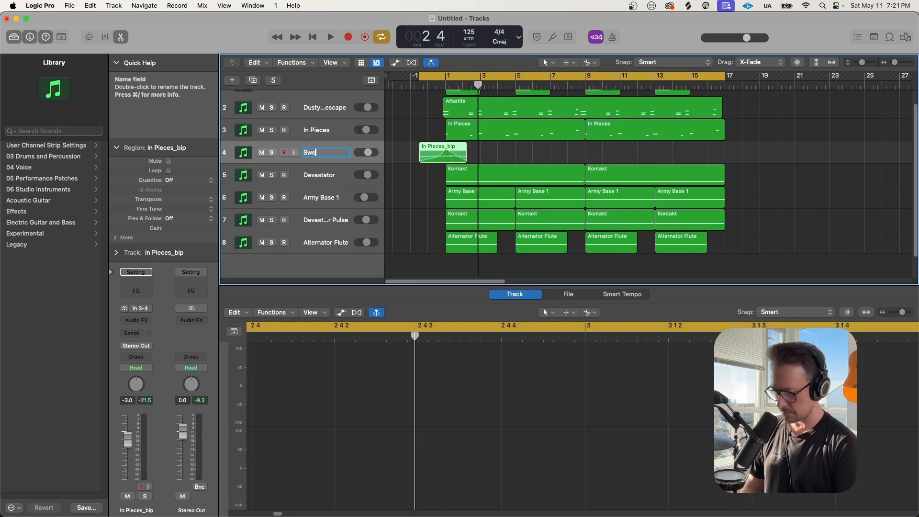
text(Swell)
key(Return)
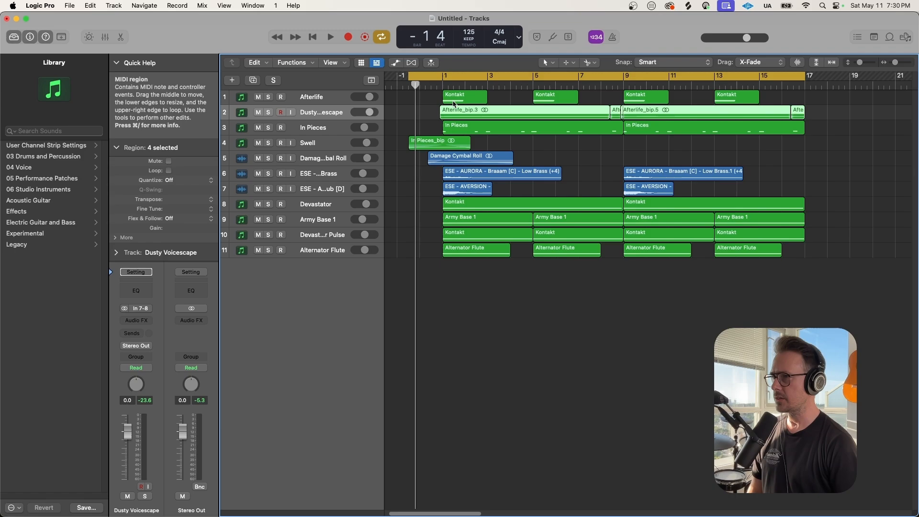
Play the arrangement while zooming the timeline in and back out
key(space)
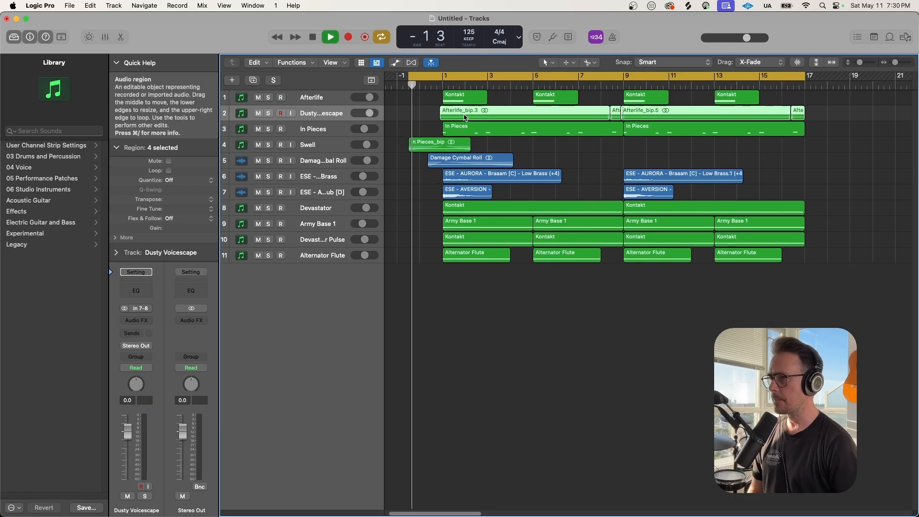
scroll(486, 162, up, 3)
scroll(489, 163, up, 5)
scroll(488, 163, up, 3)
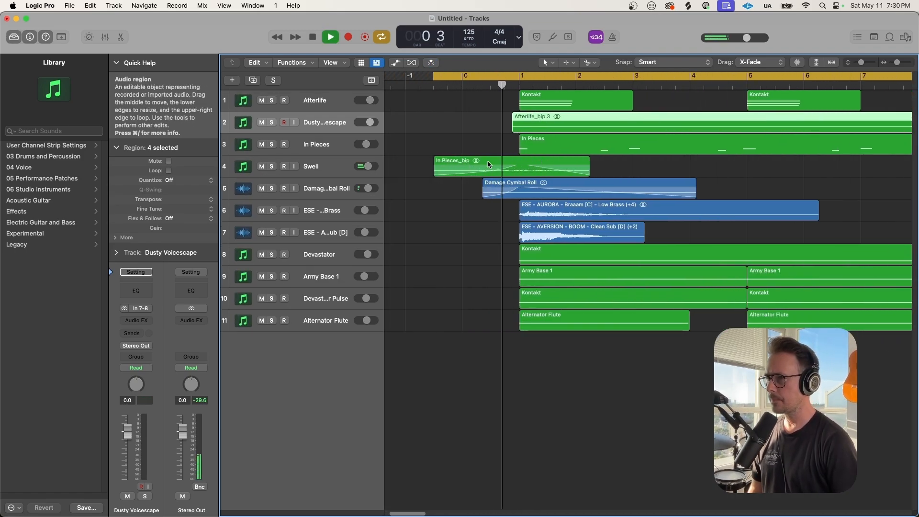
scroll(592, 213, down, 3)
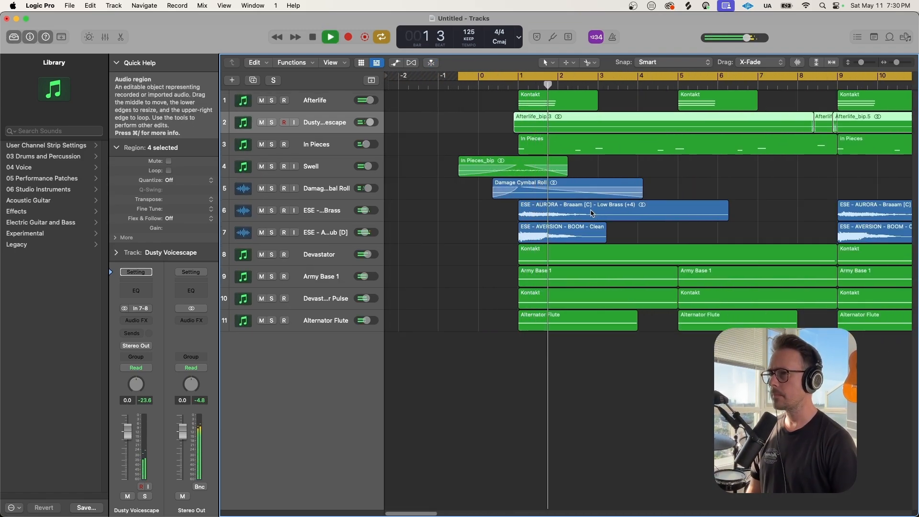
scroll(593, 214, down, 3)
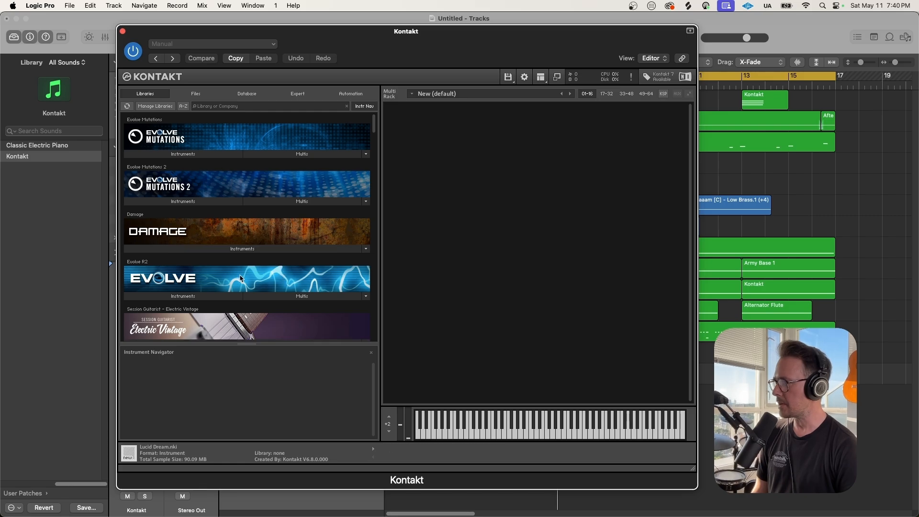
Scroll Kontakt's Libraries list down to Damage 2 and show its instrument patches
scroll(241, 278, down, 10)
scroll(241, 278, down, 15)
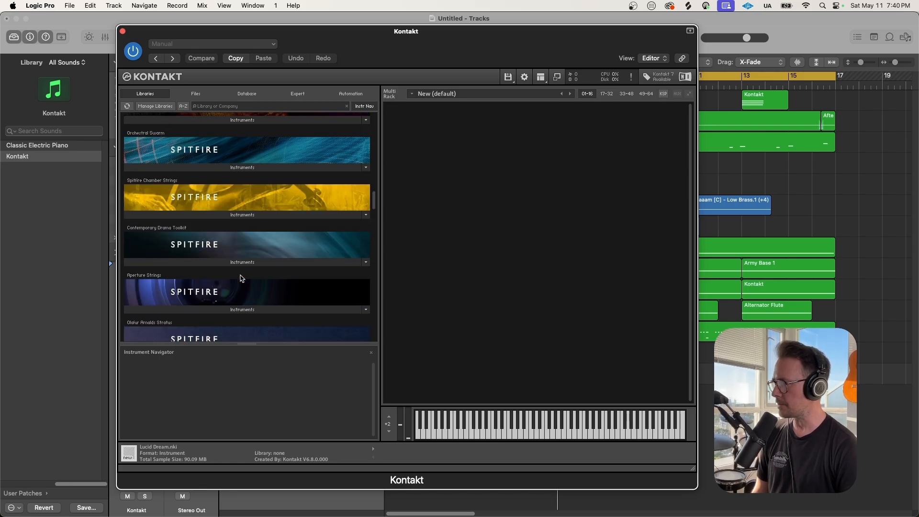
scroll(240, 278, down, 15)
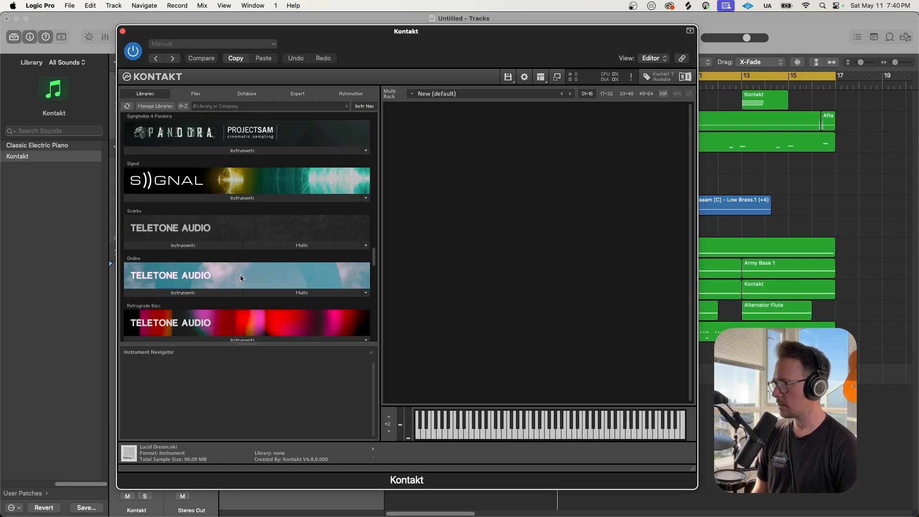
scroll(240, 278, down, 3)
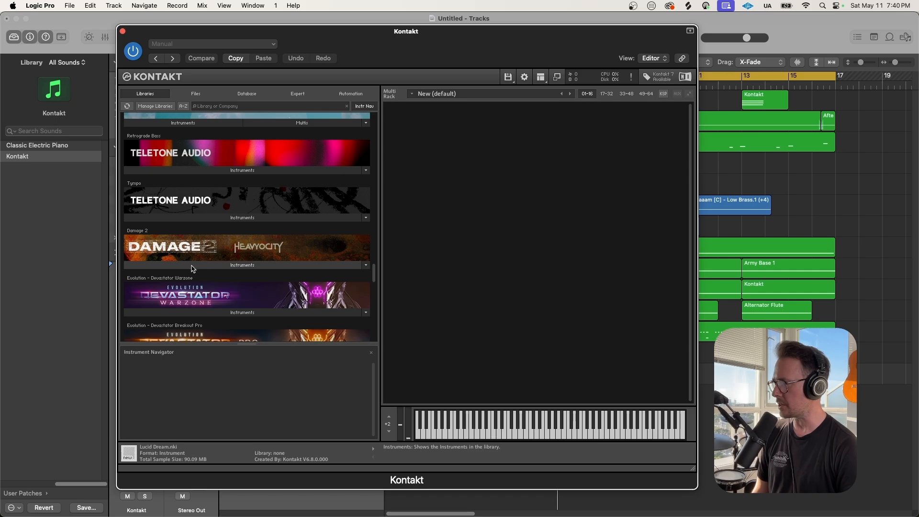
click(191, 265)
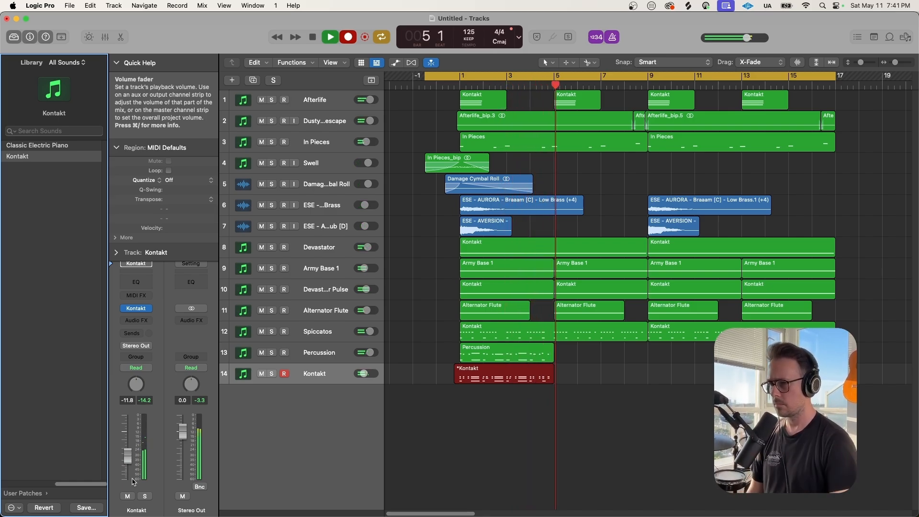
Stop the percussion recording and select all regions on tracks 12 to 14
key(space)
click(456, 408)
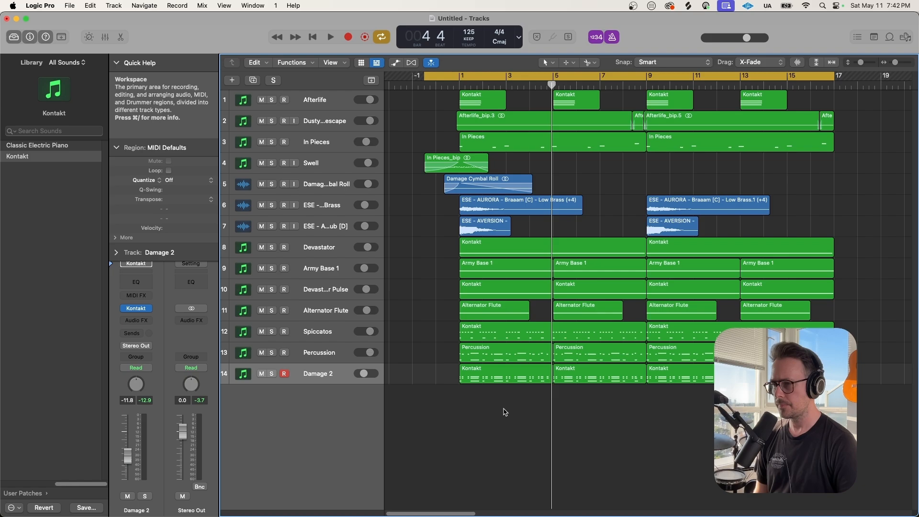
drag(504, 412, 746, 335)
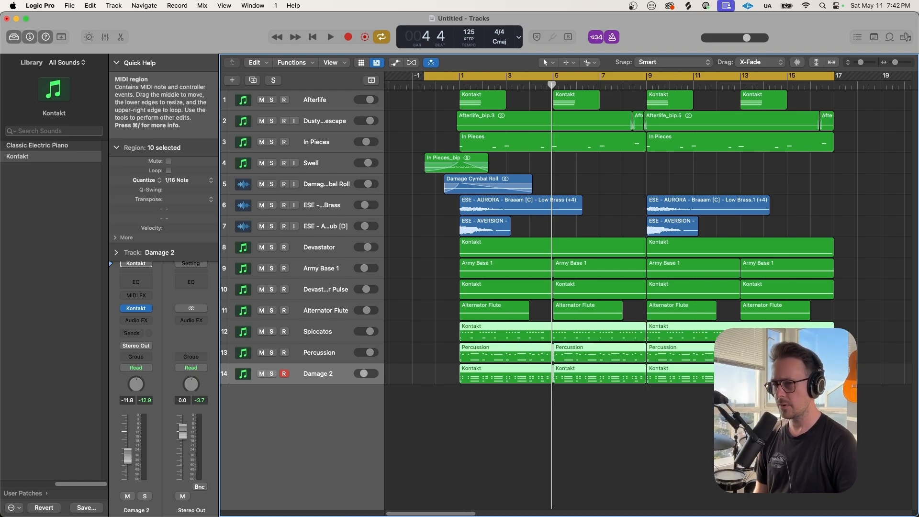
Select every note of those regions in the Piano Roll and apply the Humanize transform
double_click(704, 330)
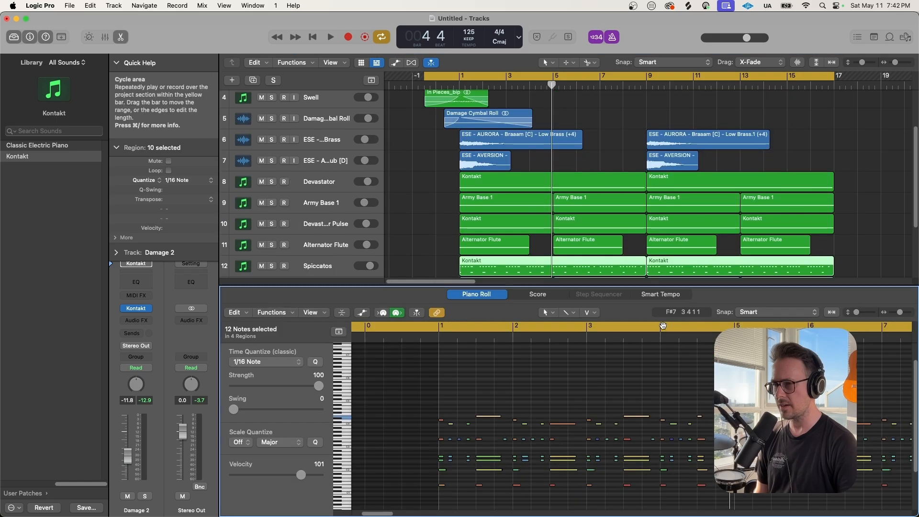
key(super+a)
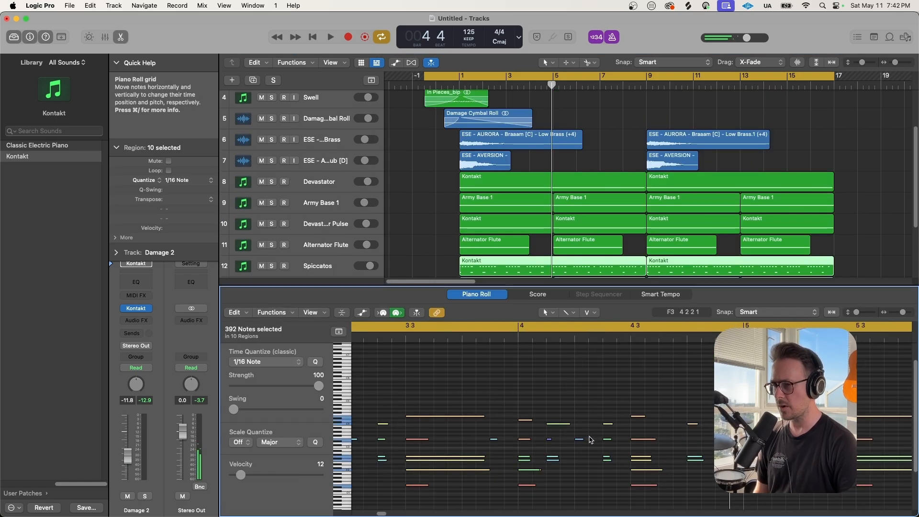
click(274, 312)
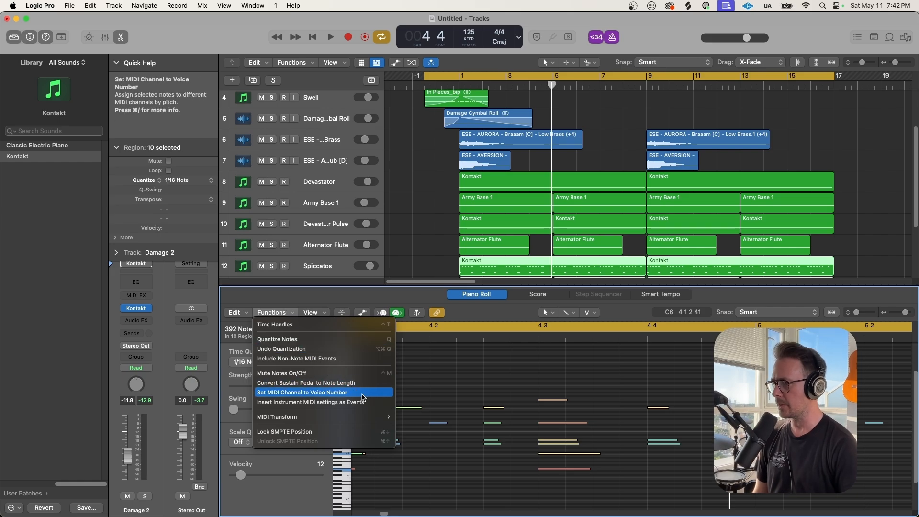
mouse_move(366, 417)
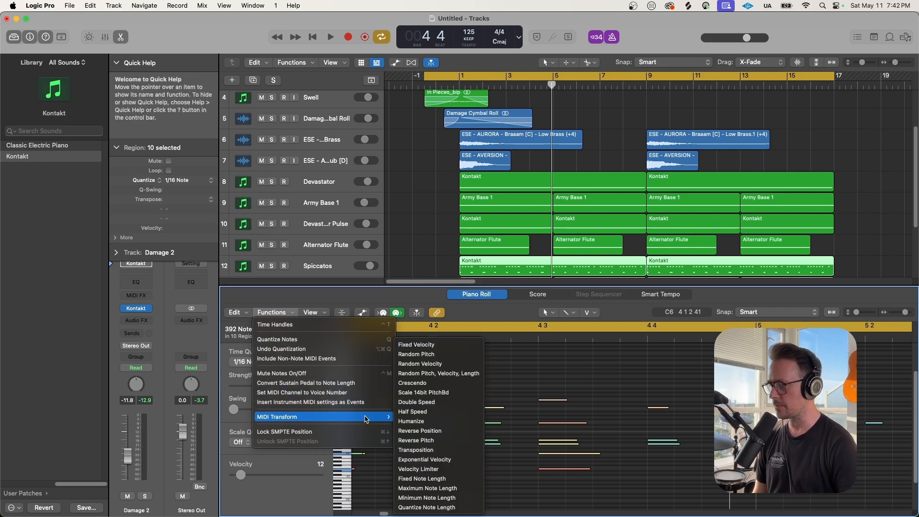
click(440, 421)
drag(216, 63, 207, 58)
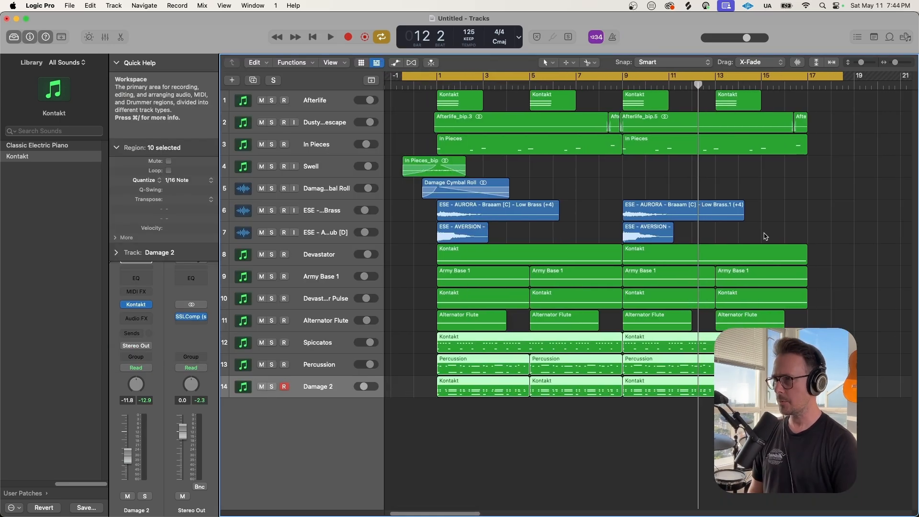
Play the arrangement from the start, then switch to the Chrome browser
key(space)
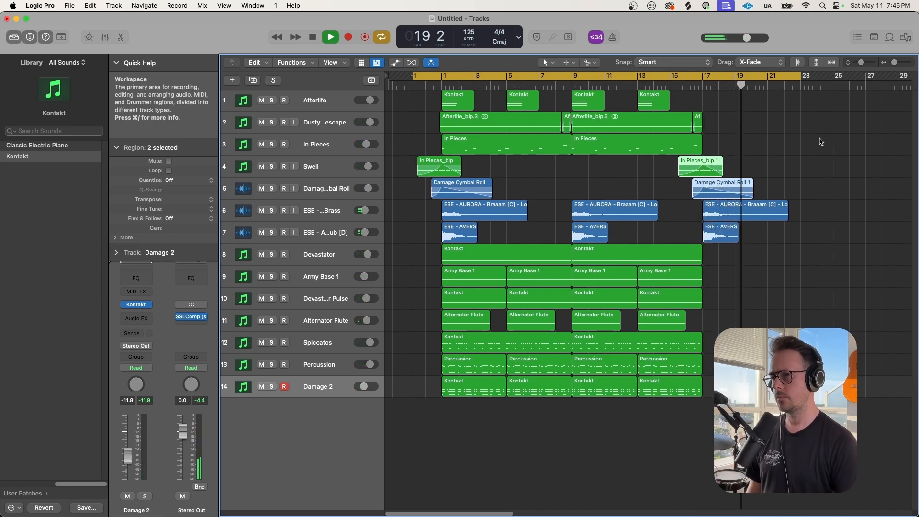
key(super+Tab)
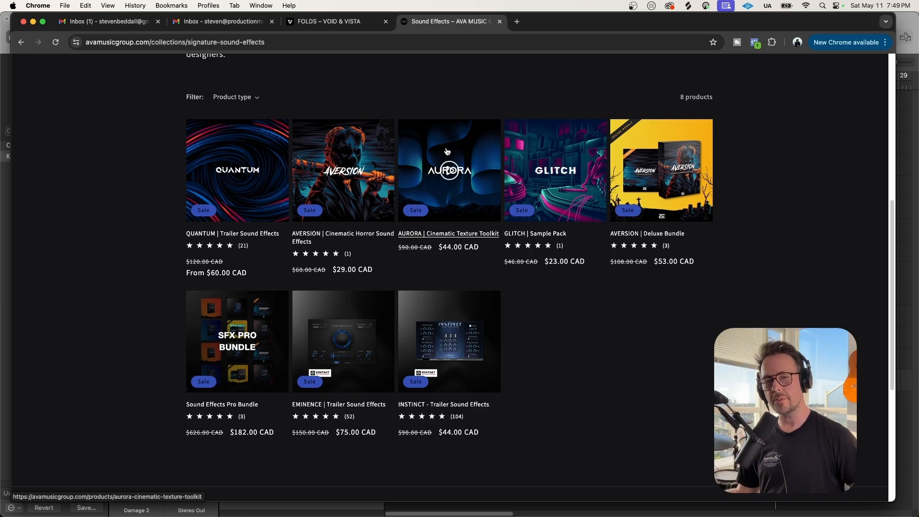
Switch to the FOLDS – VOID & VISTA tab and scroll down through the product page
click(336, 23)
scroll(517, 192, up, 10)
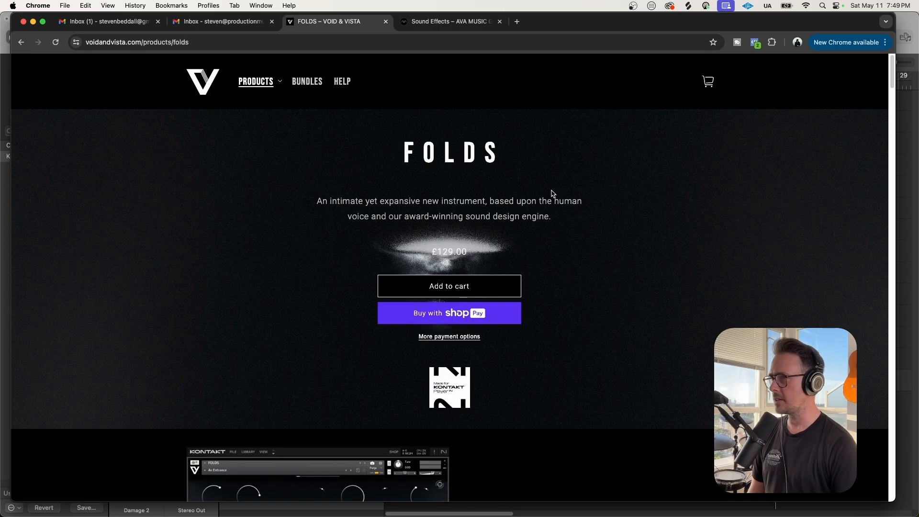
scroll(603, 259, down, 5)
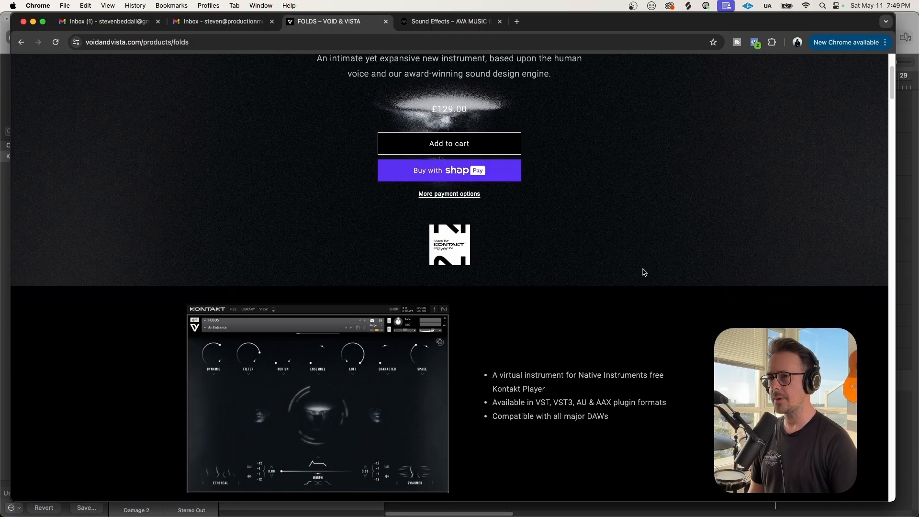
scroll(643, 272, down, 1)
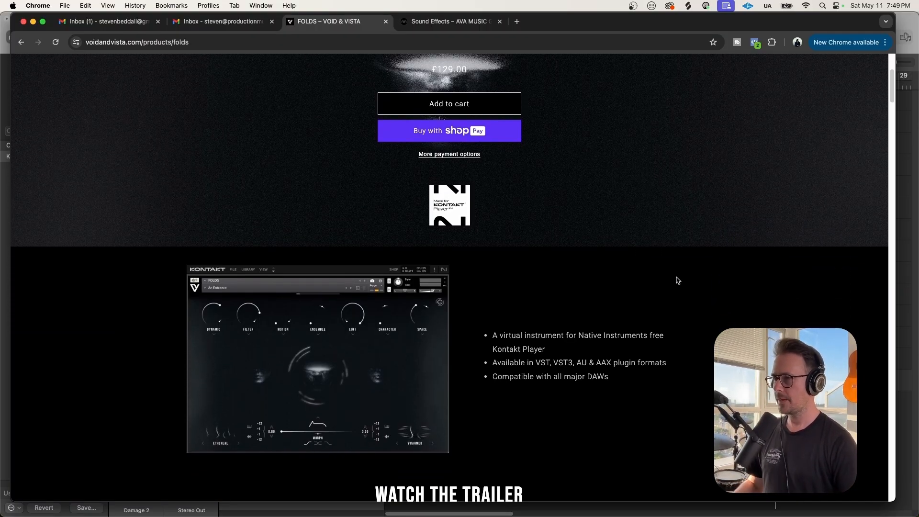
scroll(761, 272, down, 7)
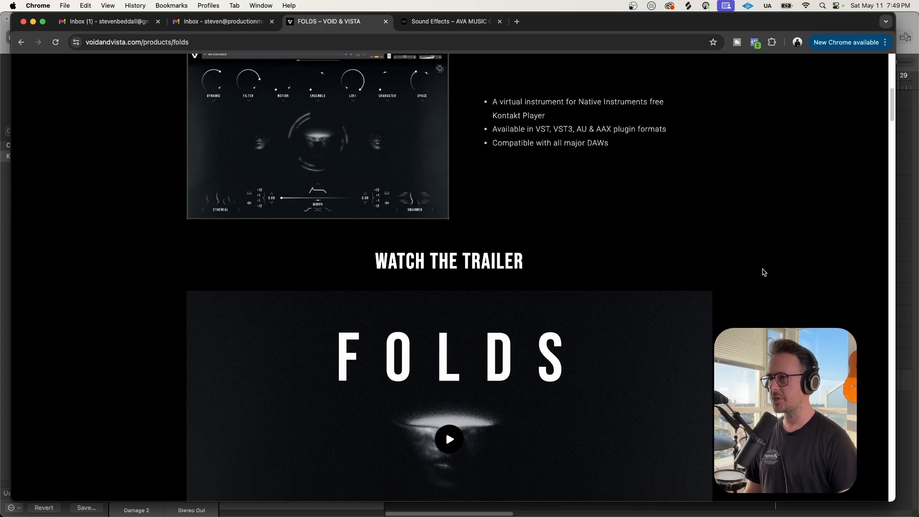
scroll(763, 271, down, 5)
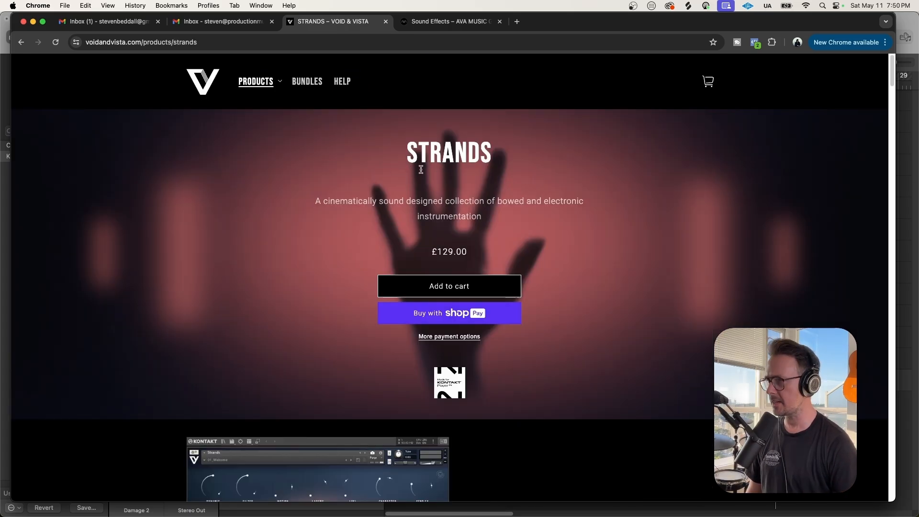
scroll(710, 308, down, 7)
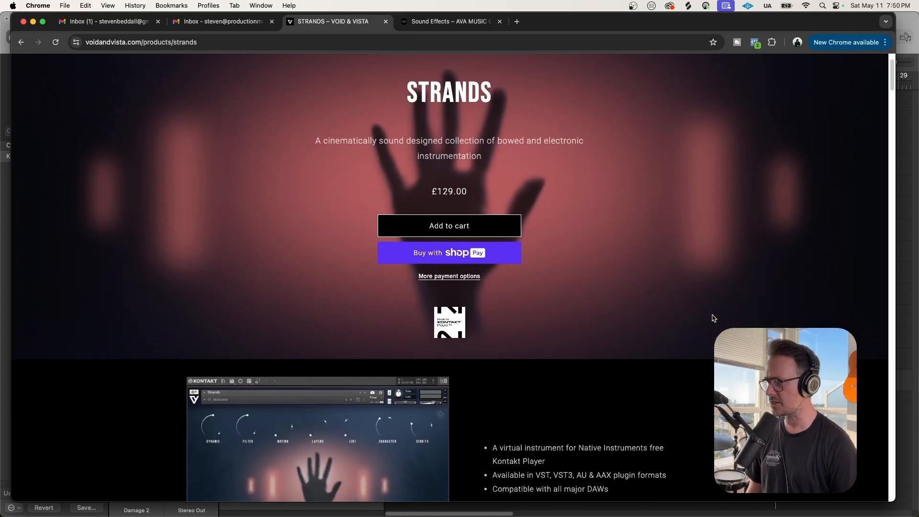